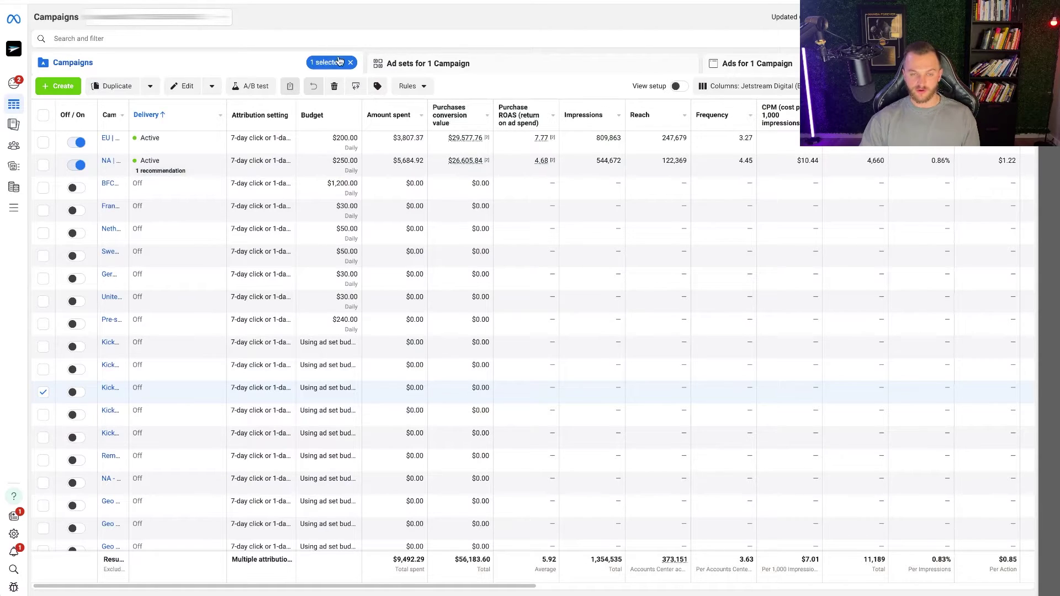
Filter campaigns to Impressions > 0, then filter by selection to the ticked EU campaign.
click(136, 40)
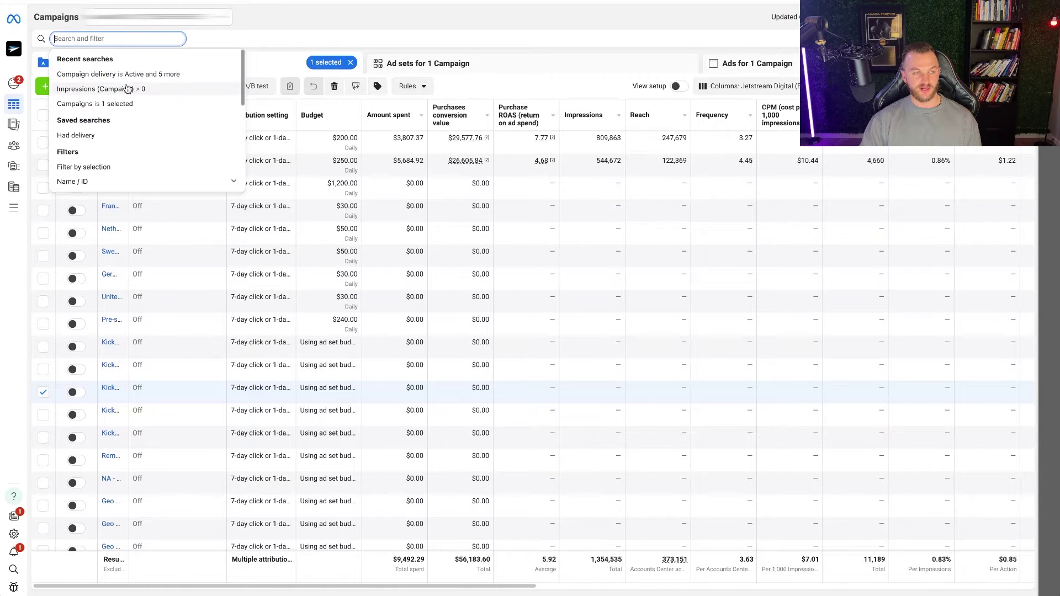
click(160, 90)
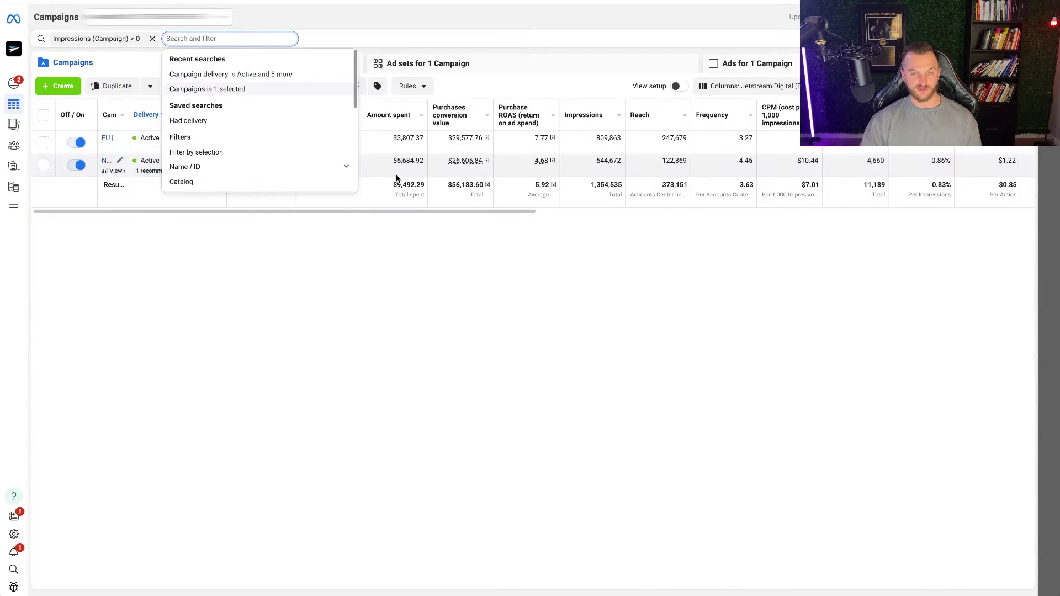
click(474, 292)
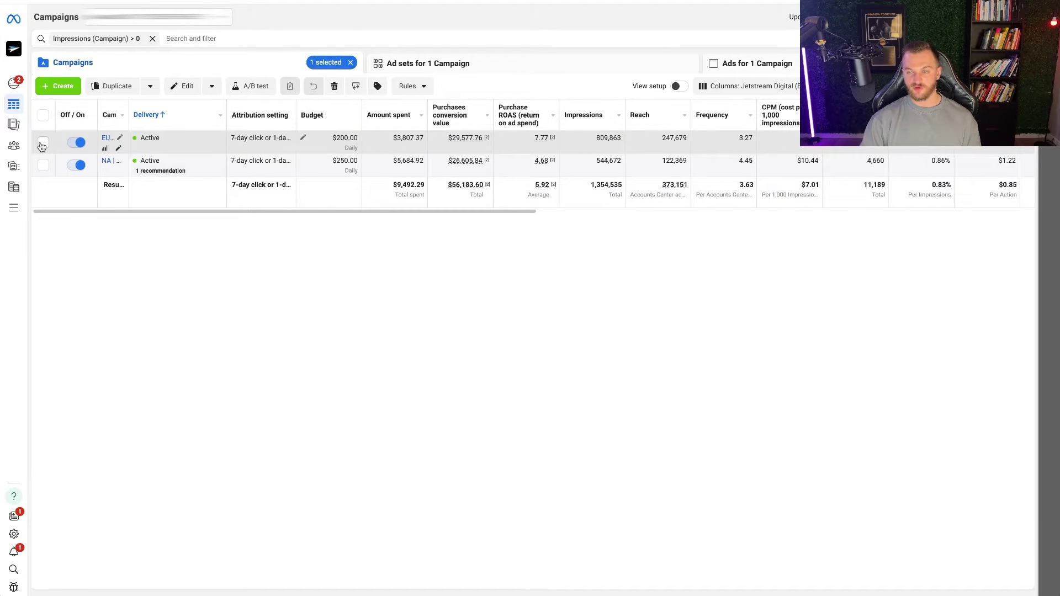
click(206, 38)
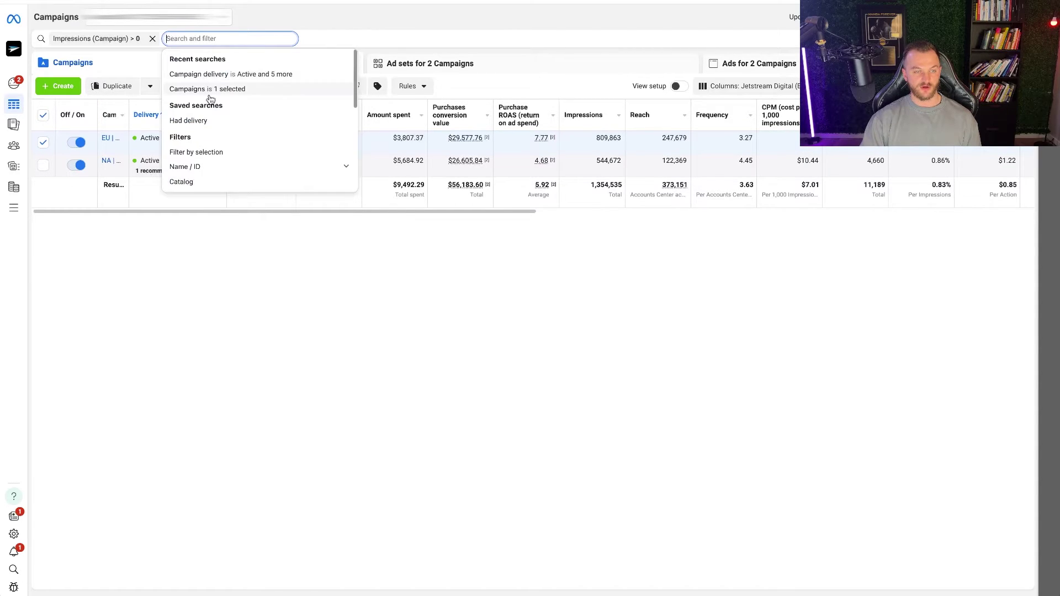
click(214, 153)
click(242, 258)
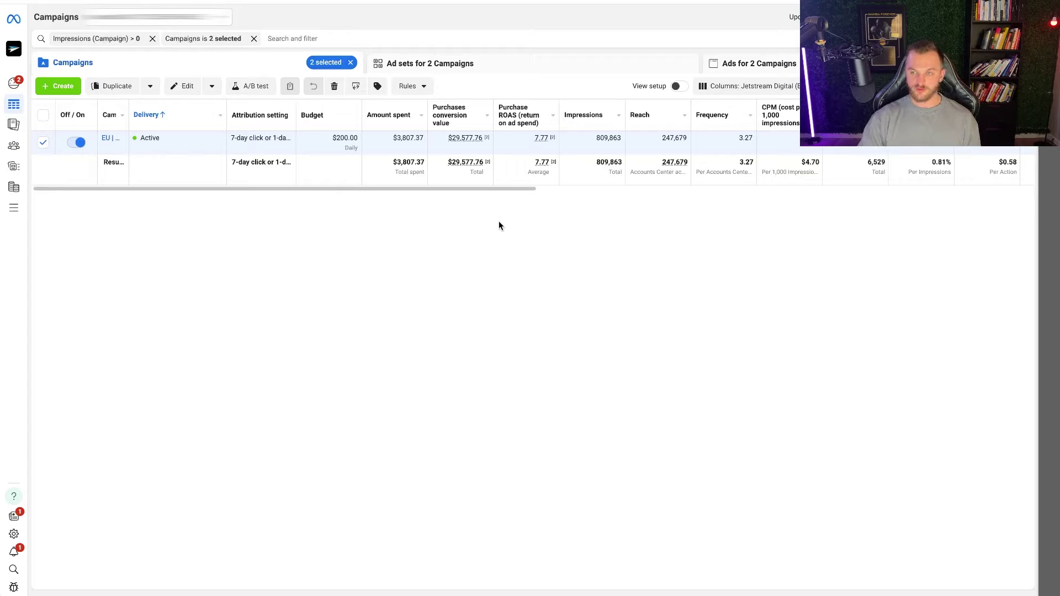
Browse the Breakdown options and close them without applying one.
click(877, 85)
scroll(884, 267, down, 2)
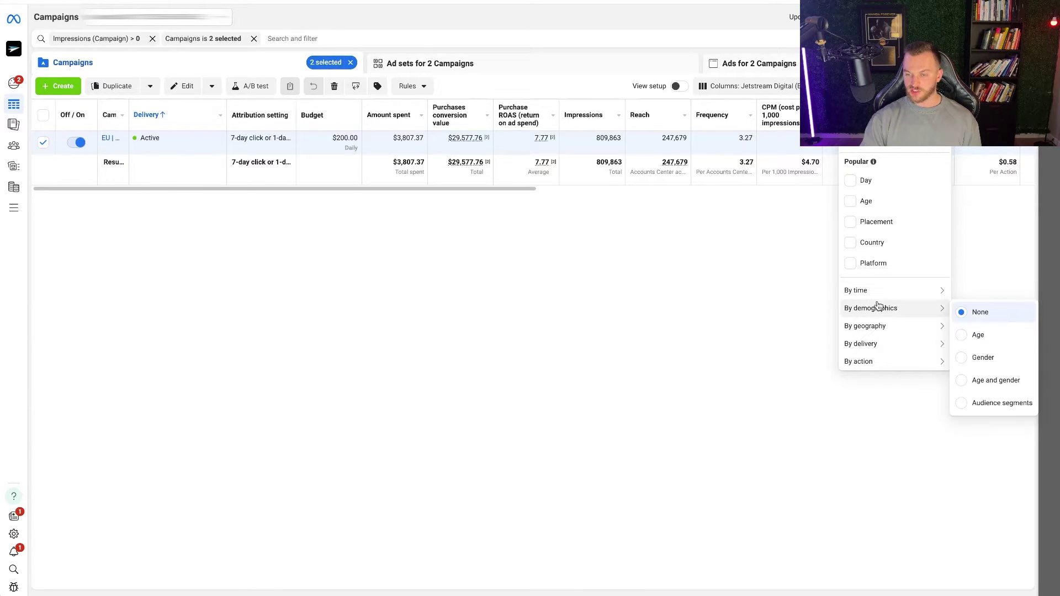
mouse_move(877, 361)
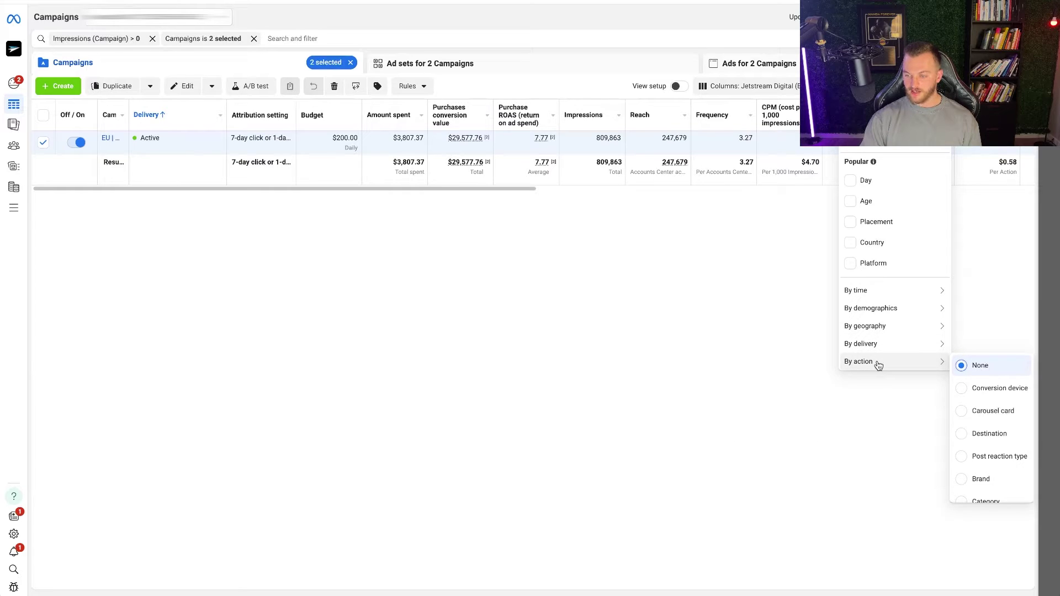
mouse_move(881, 317)
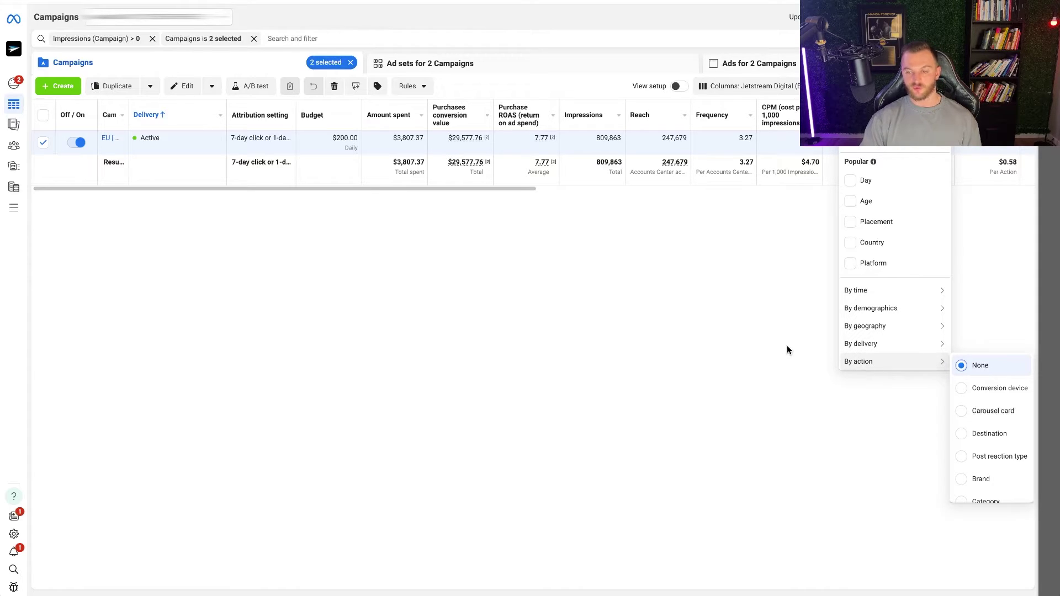
click(828, 349)
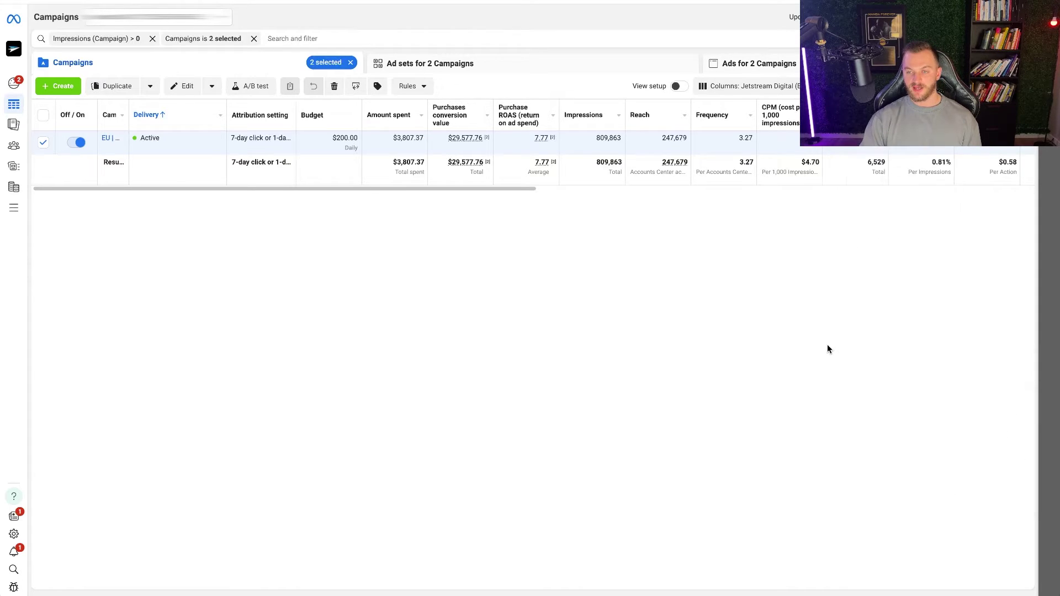
Open the EU campaign's ad sets and sort them by purchases conversion value.
click(107, 139)
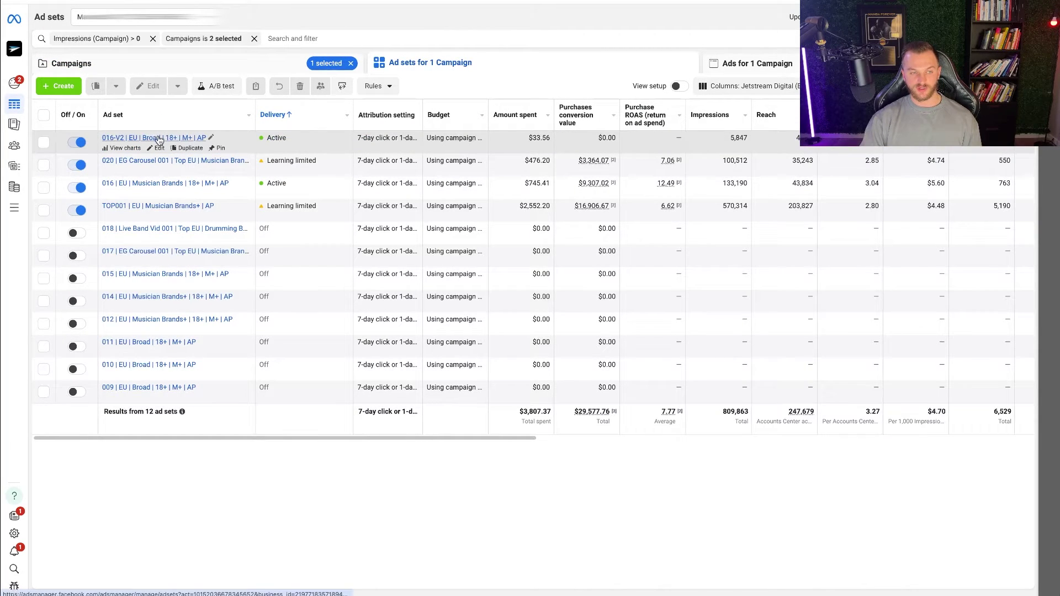
click(859, 86)
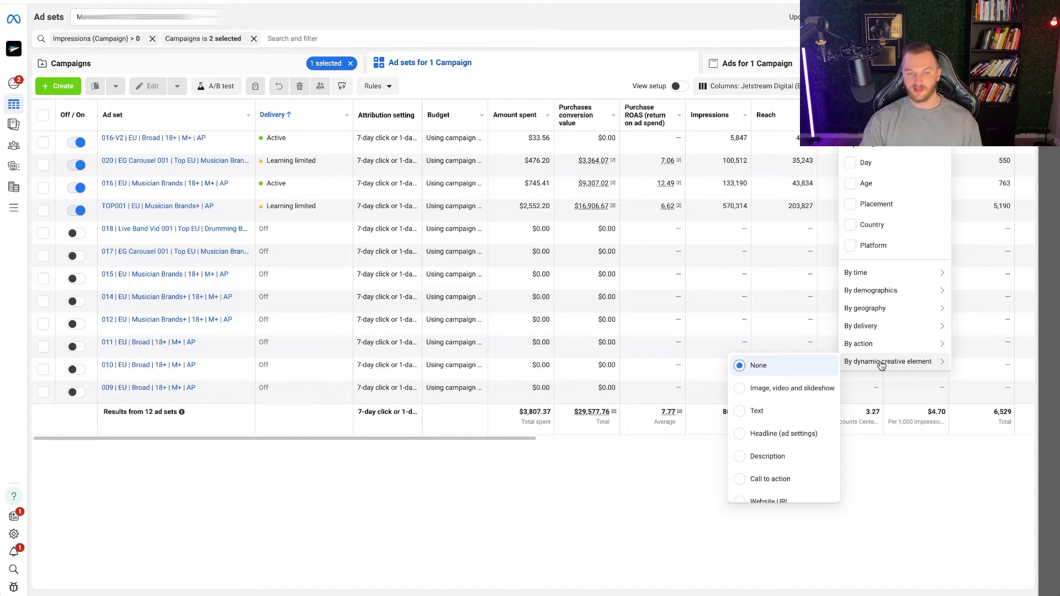
click(328, 512)
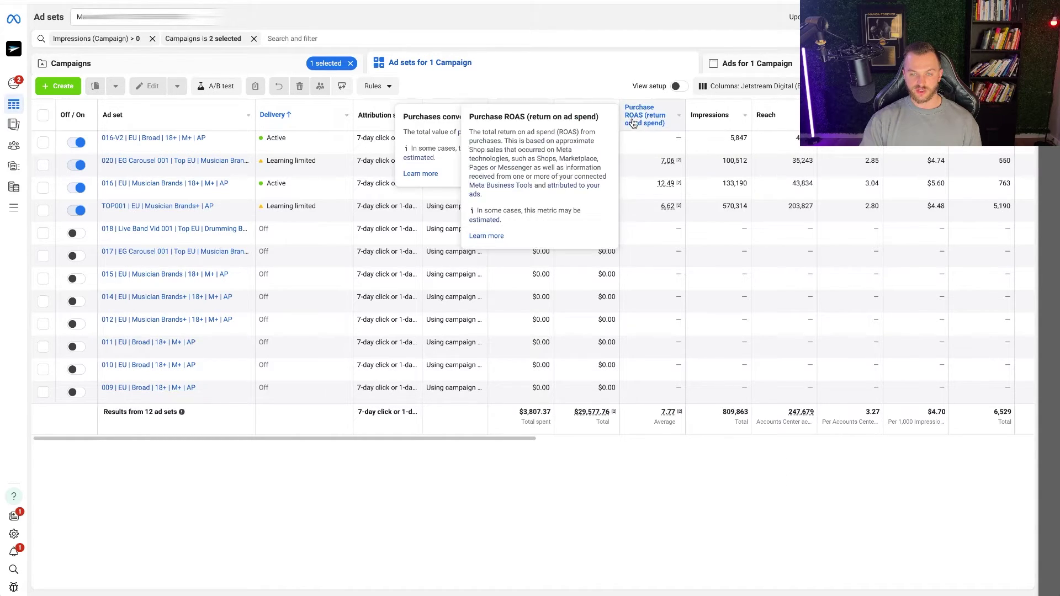
click(575, 115)
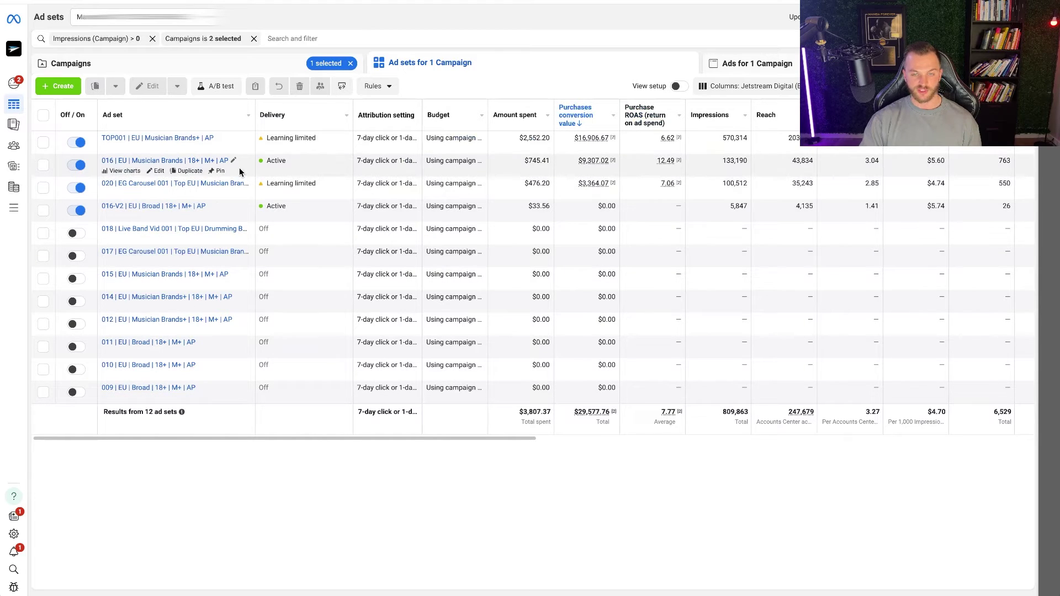
Filter by selection to the ad sets TOP001, 016, 020 and 016-V2.
click(44, 143)
click(44, 165)
click(43, 187)
click(44, 210)
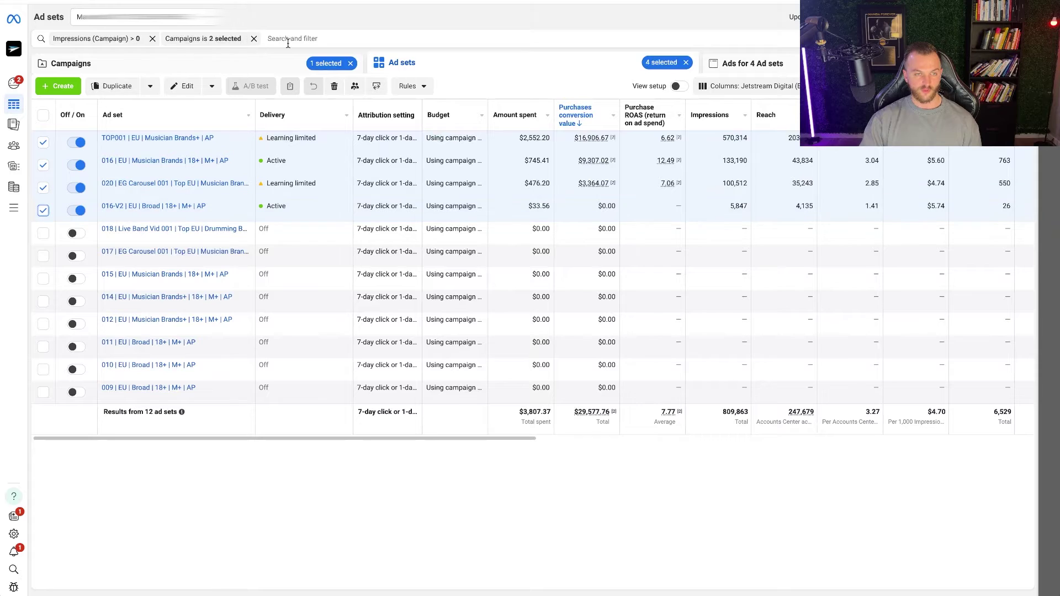
click(297, 40)
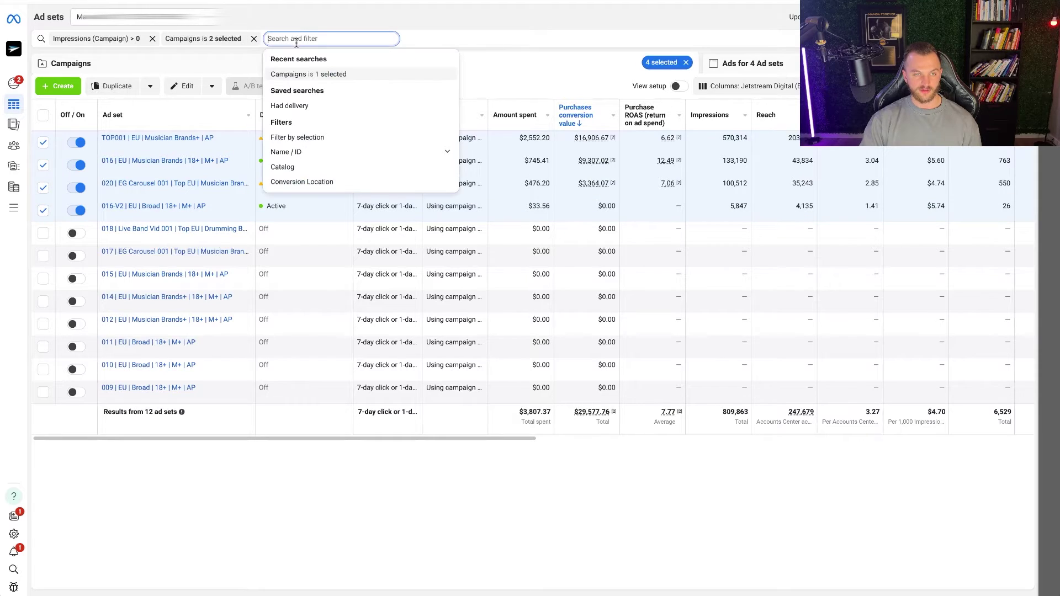
click(313, 138)
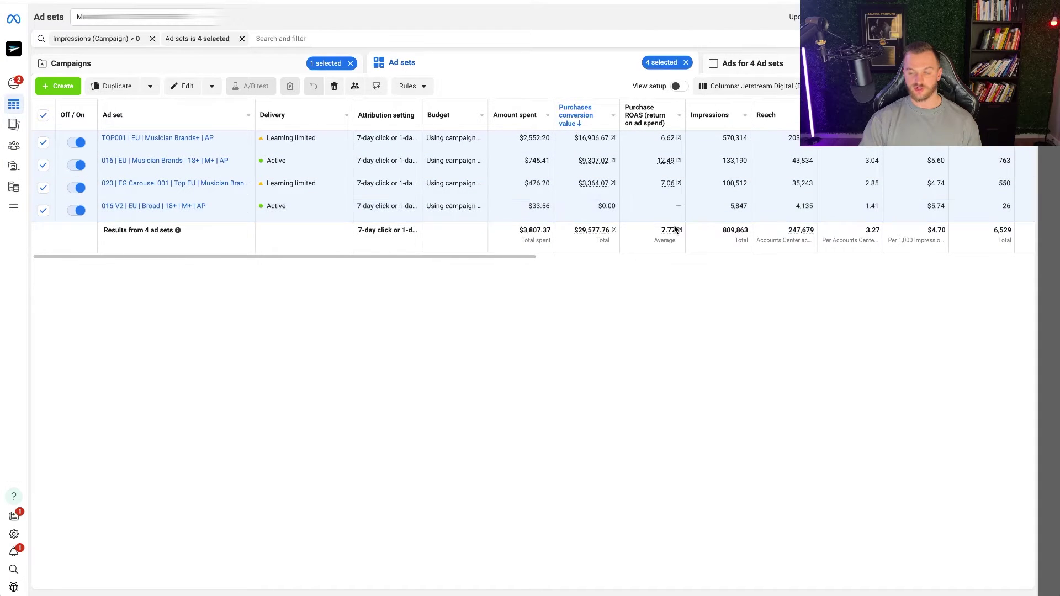
Apply the By dynamic creative element breakdown for Image, video and slideshow.
click(894, 86)
scroll(873, 270, down, 2)
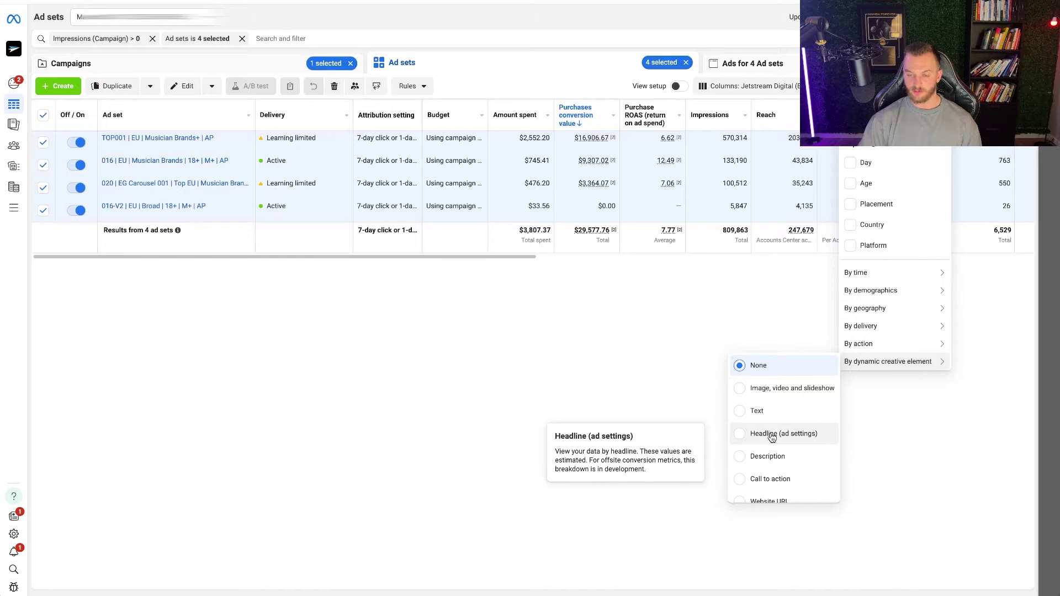
scroll(773, 489, down, 1)
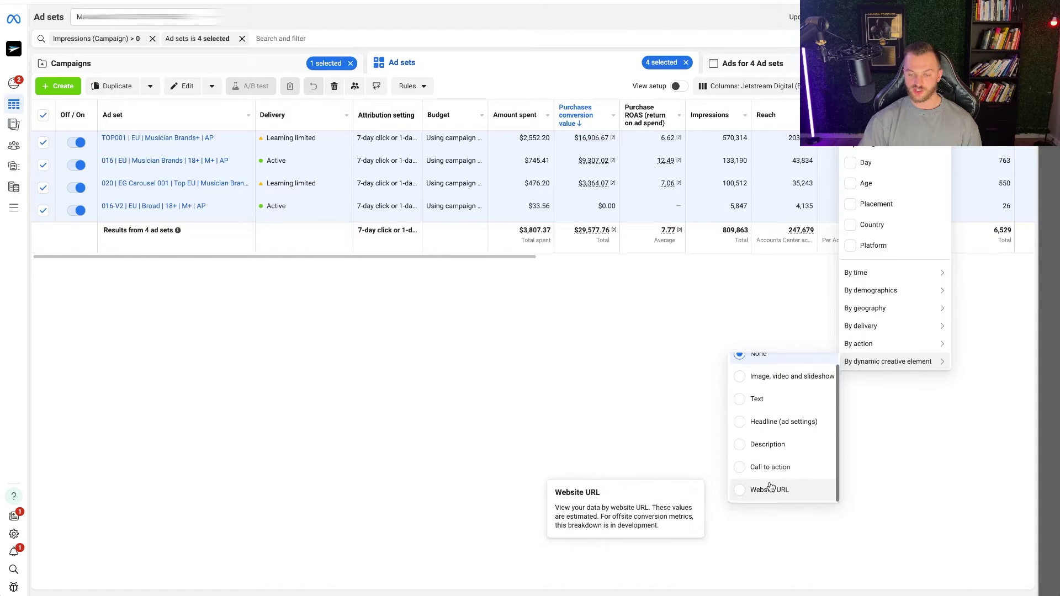
scroll(773, 488, up, 1)
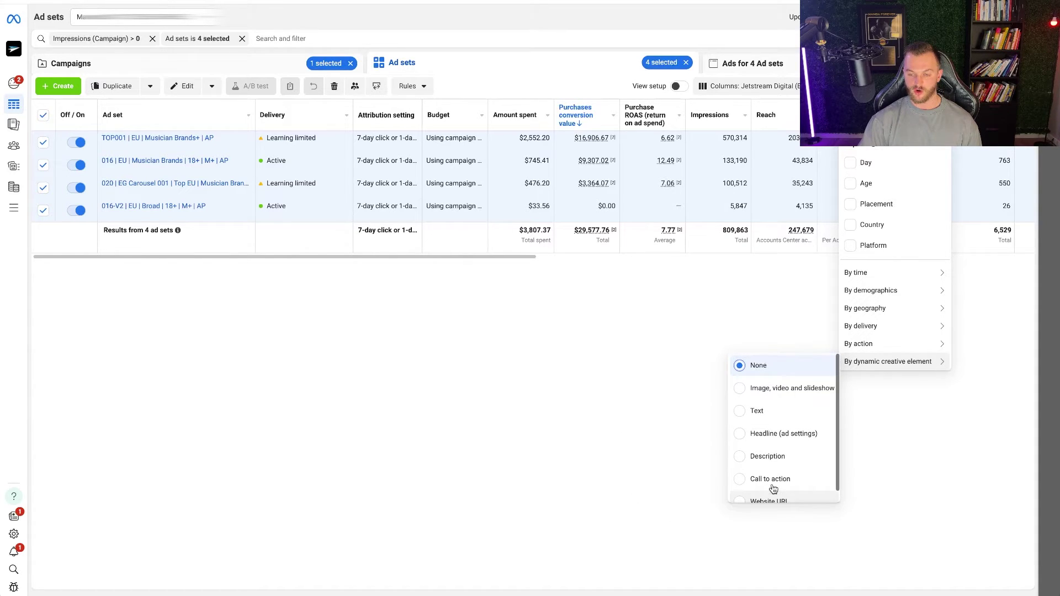
click(775, 390)
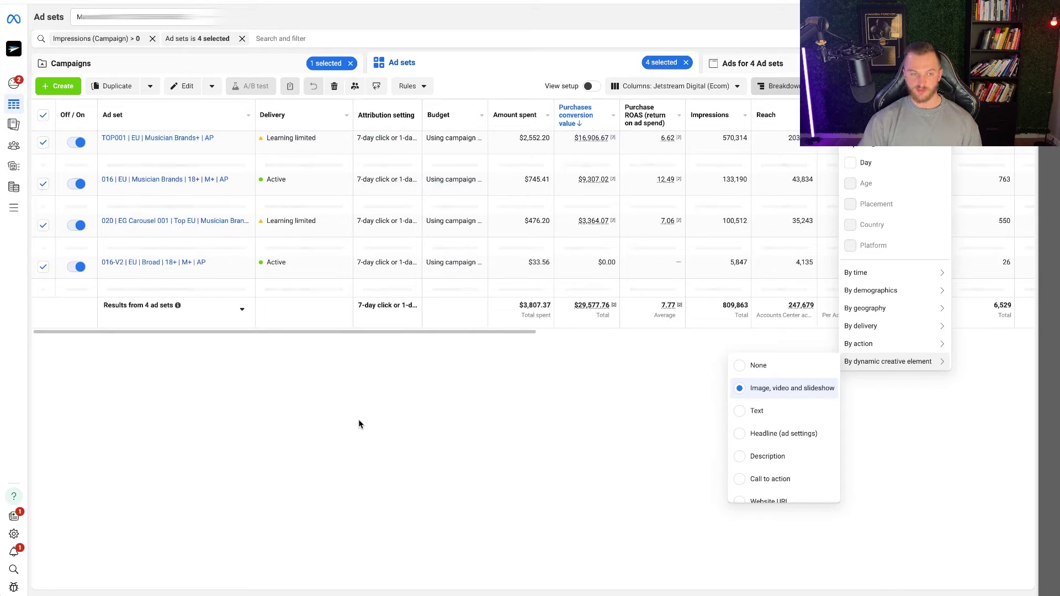
click(369, 465)
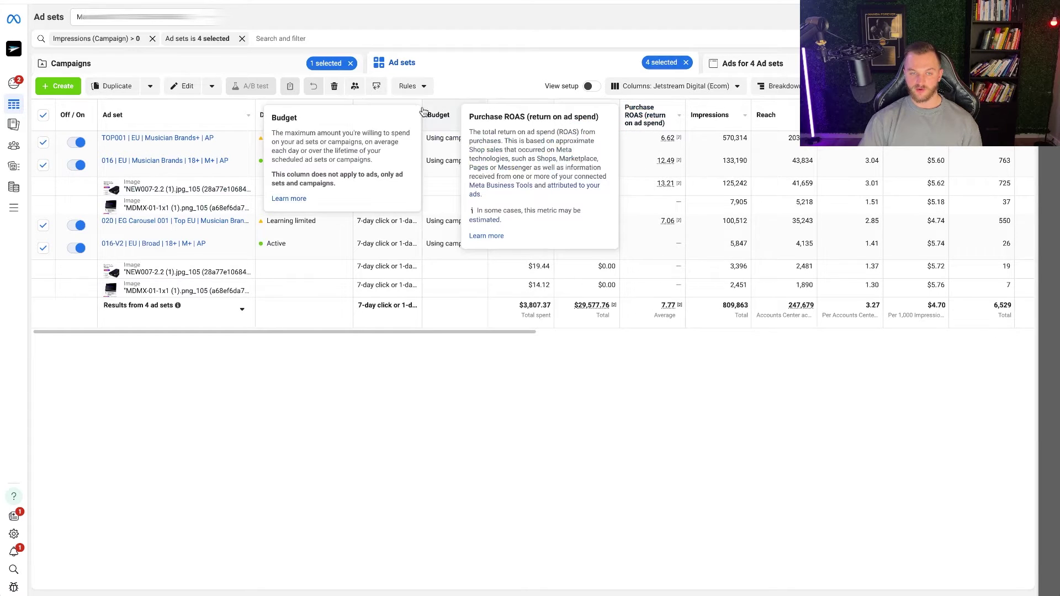
mouse_move(406, 126)
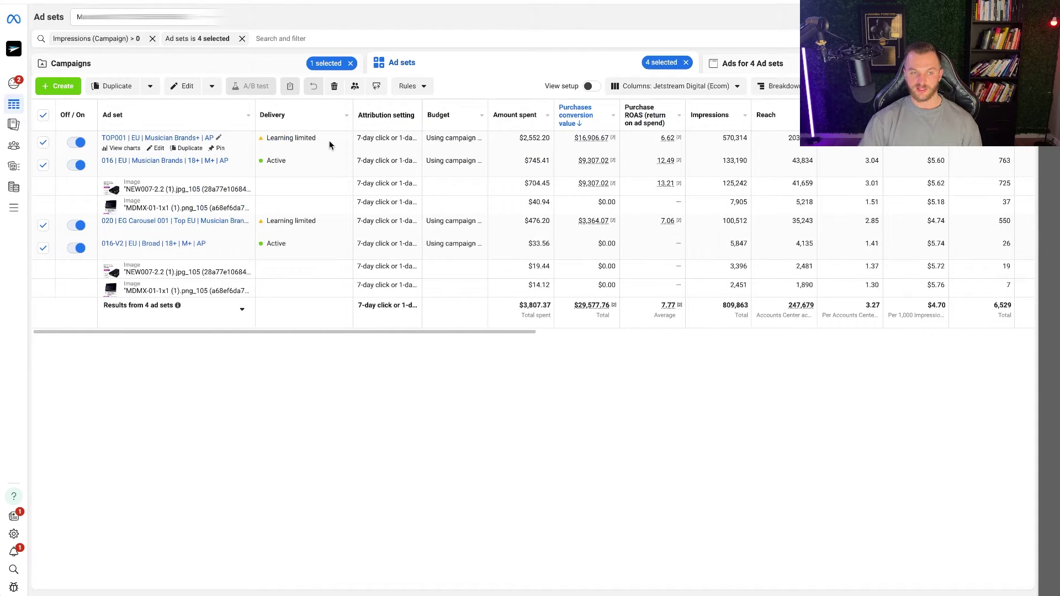
Check the image rows' 0.47% and $704.45 figures, then view the NEW007 image full size.
scroll(544, 130, right, 1)
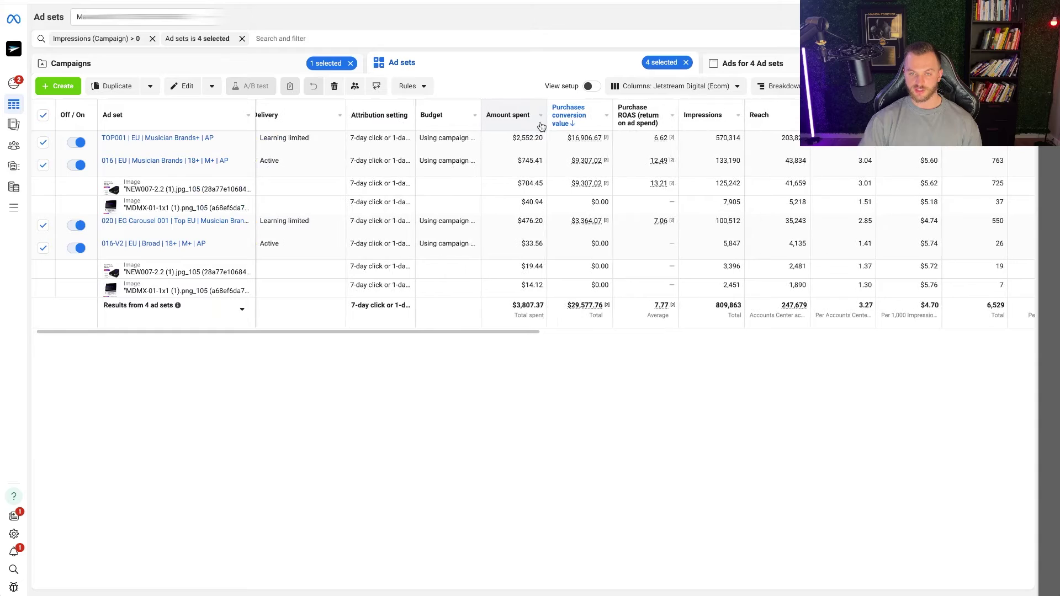
scroll(574, 132, right, 6)
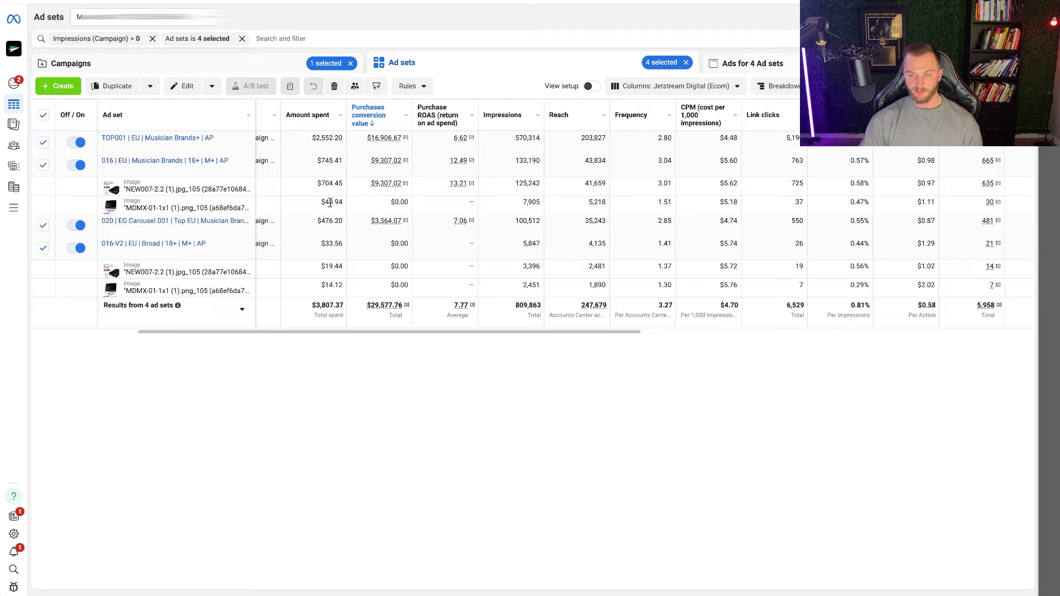
drag(851, 205, 920, 202)
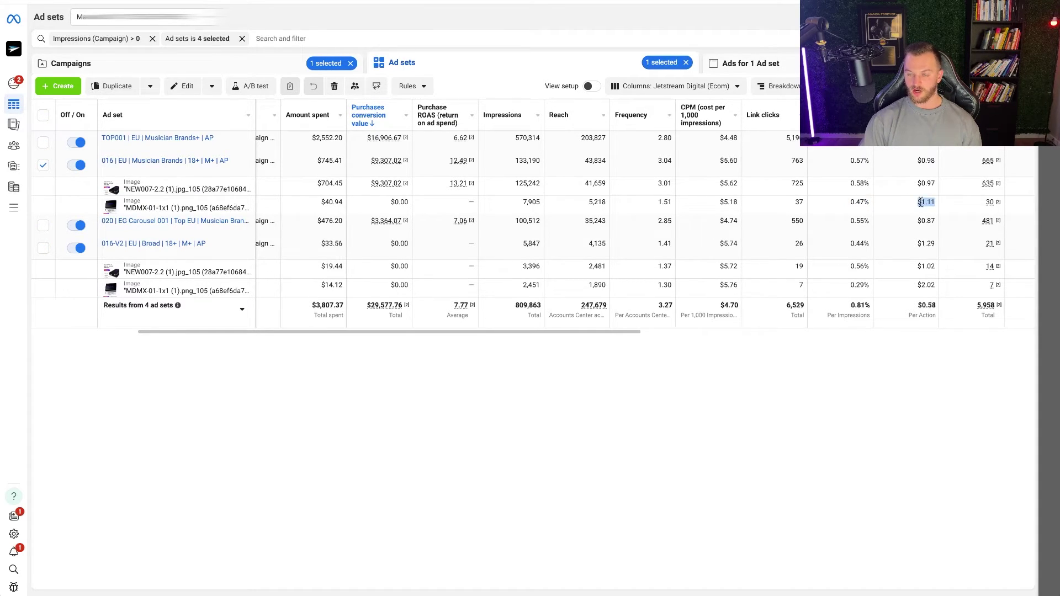
drag(314, 183, 344, 183)
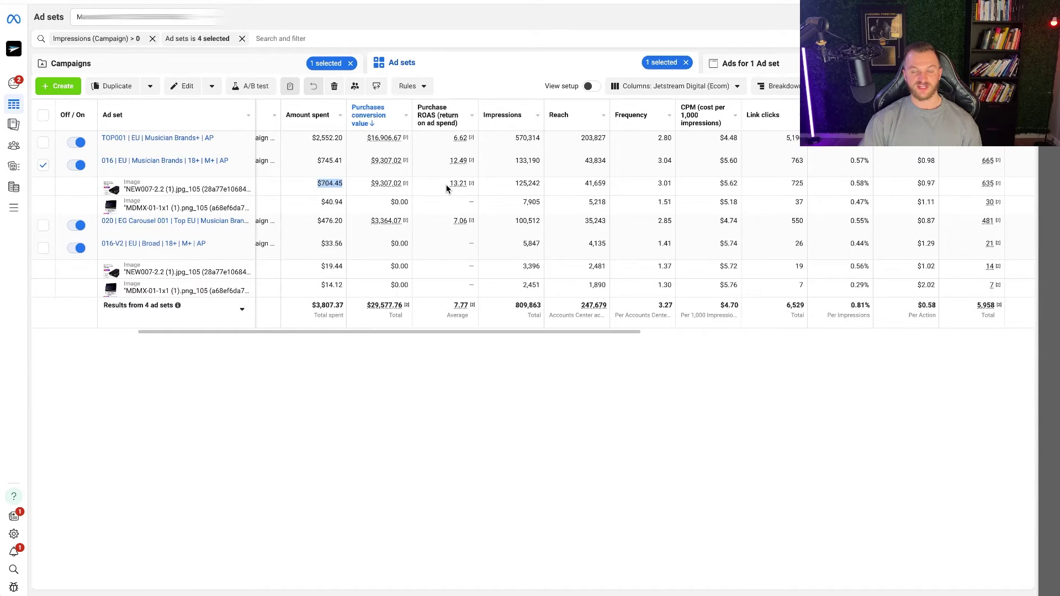
click(145, 191)
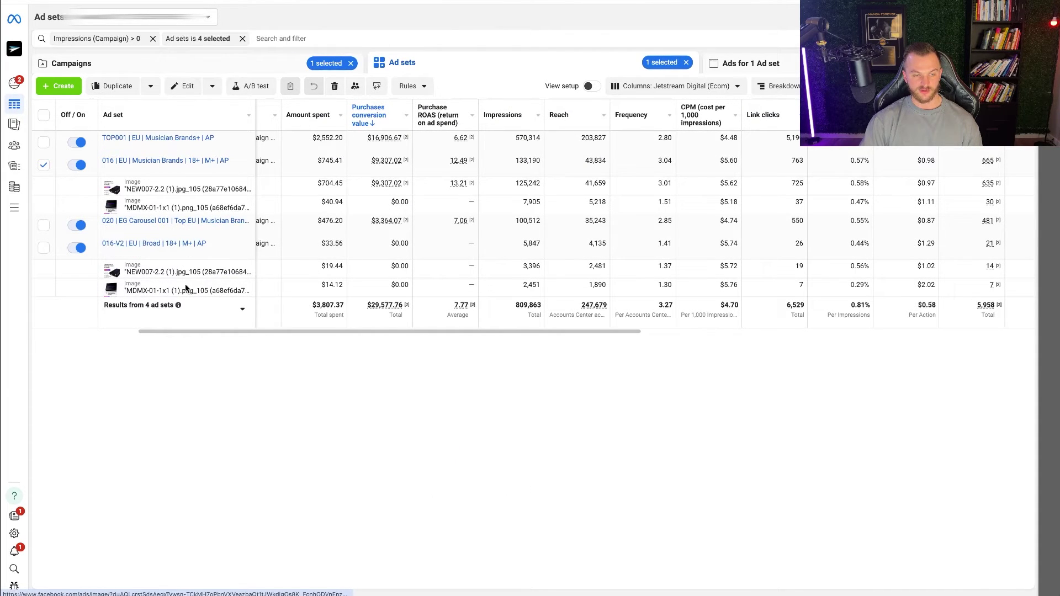
Change the dynamic creative breakdown from image to Text.
click(778, 86)
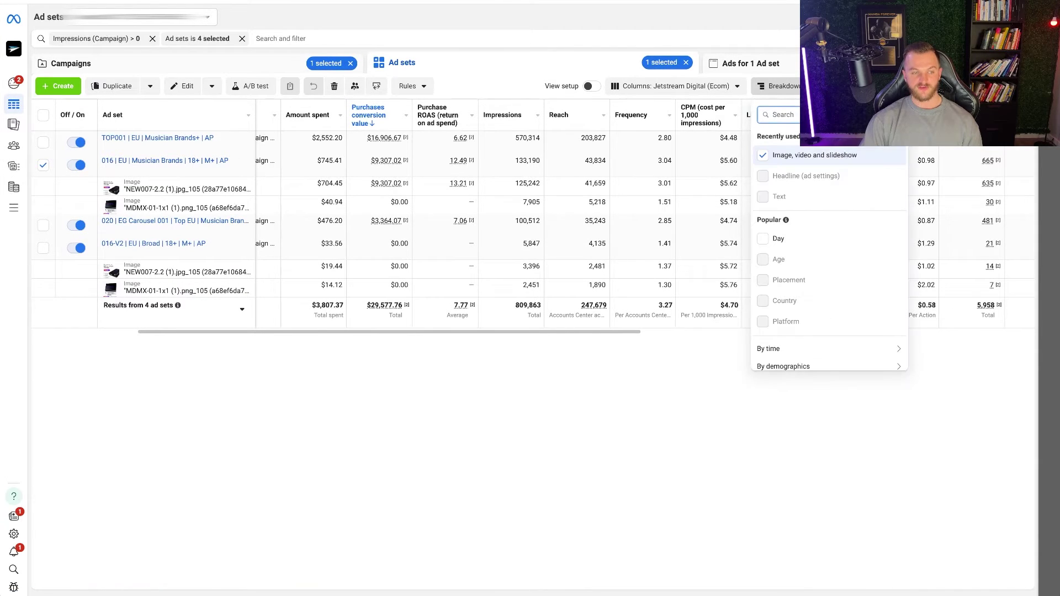
scroll(817, 260, down, 2)
mouse_move(817, 349)
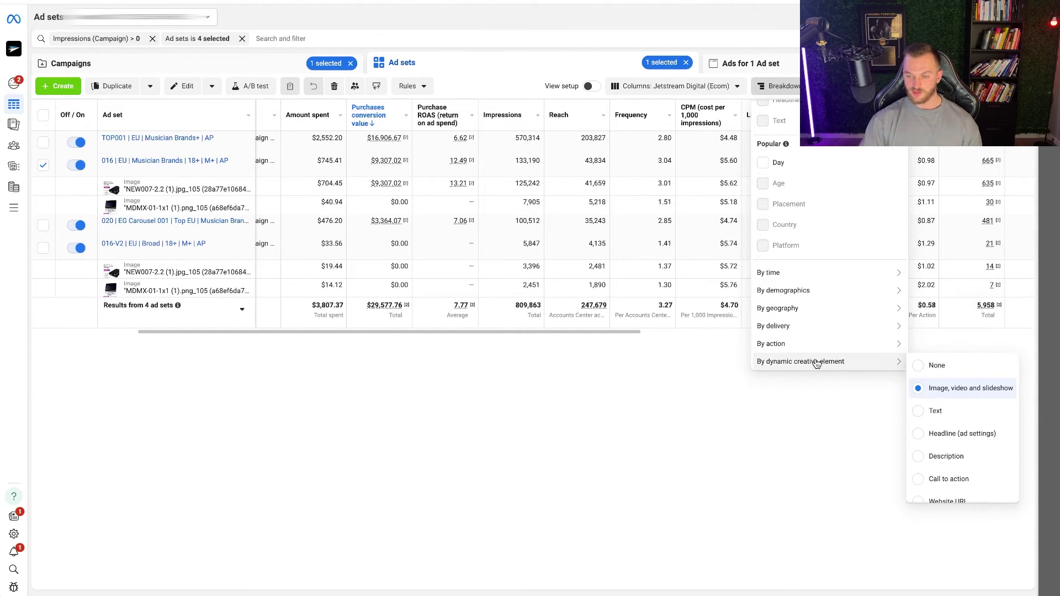
click(938, 412)
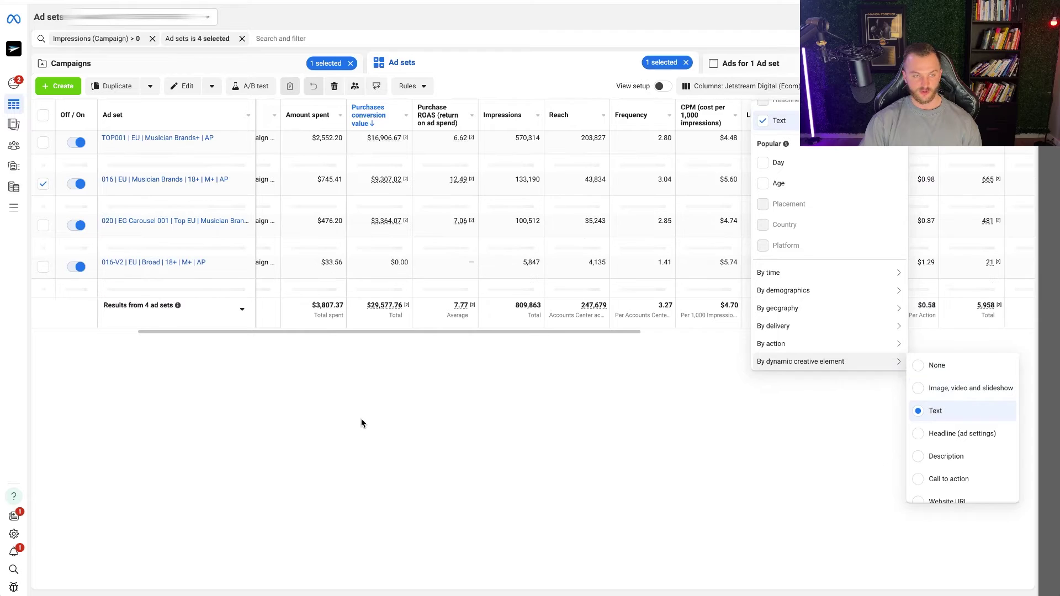
click(341, 479)
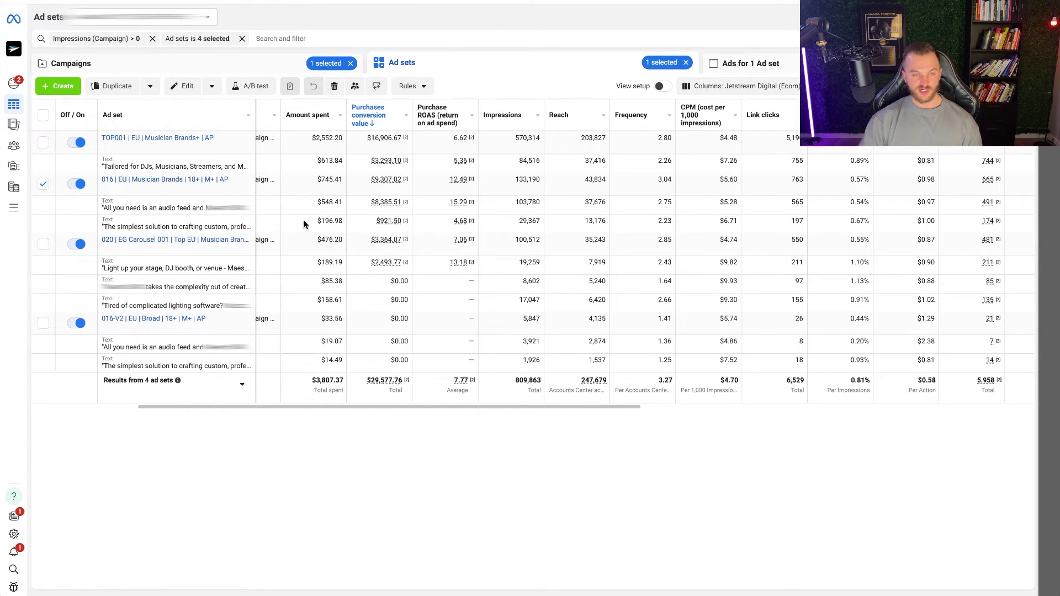
Inspect one text variant's $196.98 spend and bring the breakdown options back up.
drag(314, 209, 340, 220)
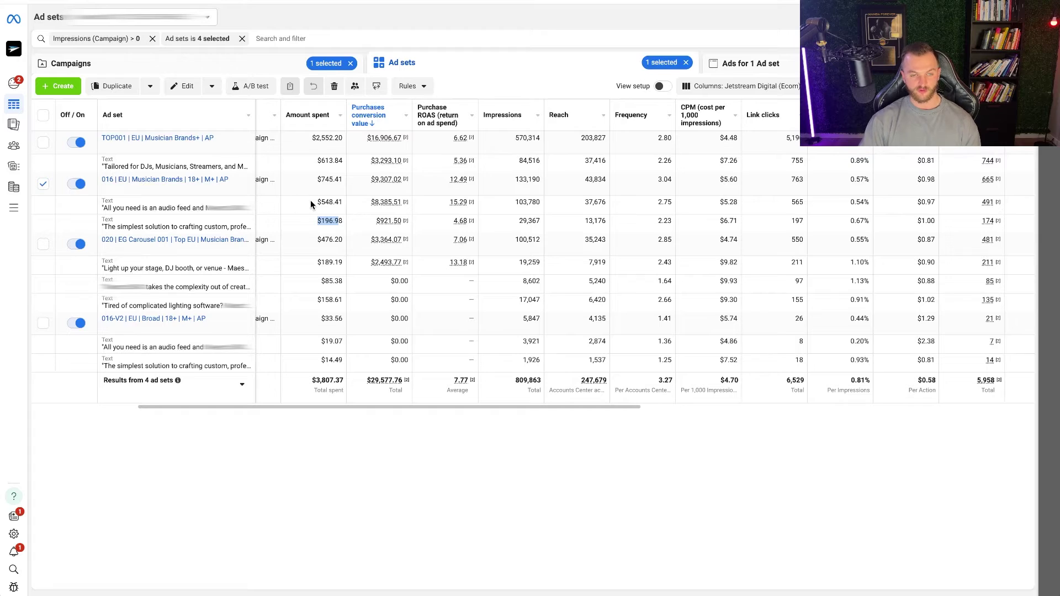
click(294, 203)
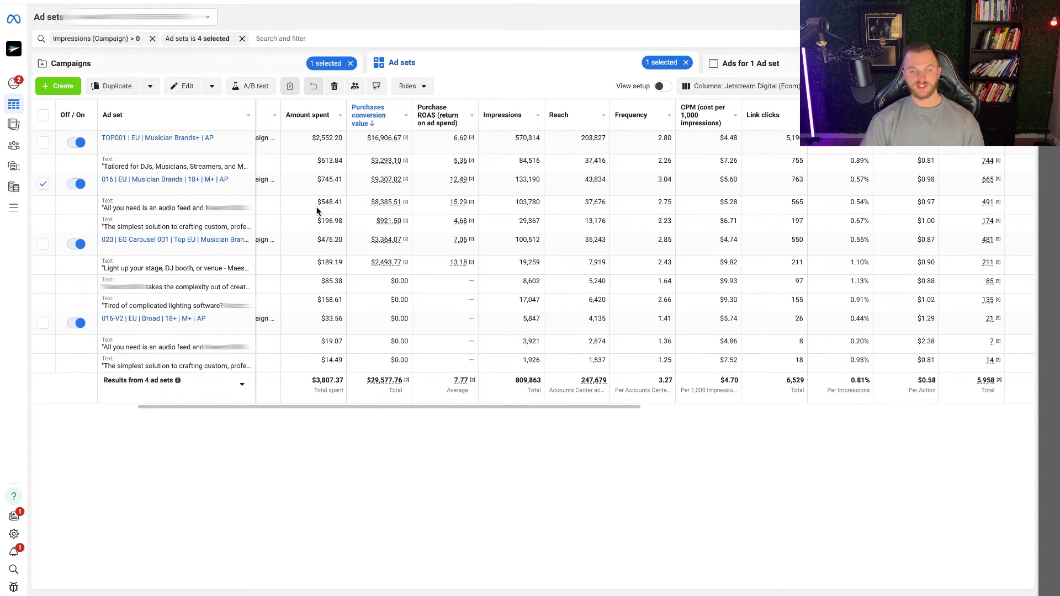
click(844, 86)
scroll(878, 309, down, 2)
mouse_move(881, 362)
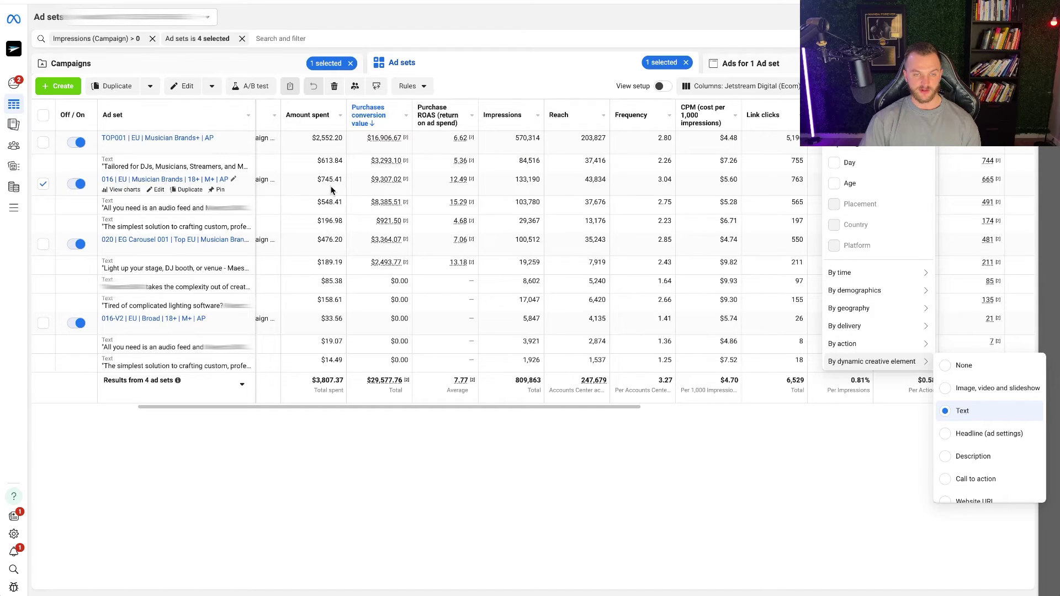
Switch the breakdown to Headline (ad settings).
click(981, 444)
click(361, 426)
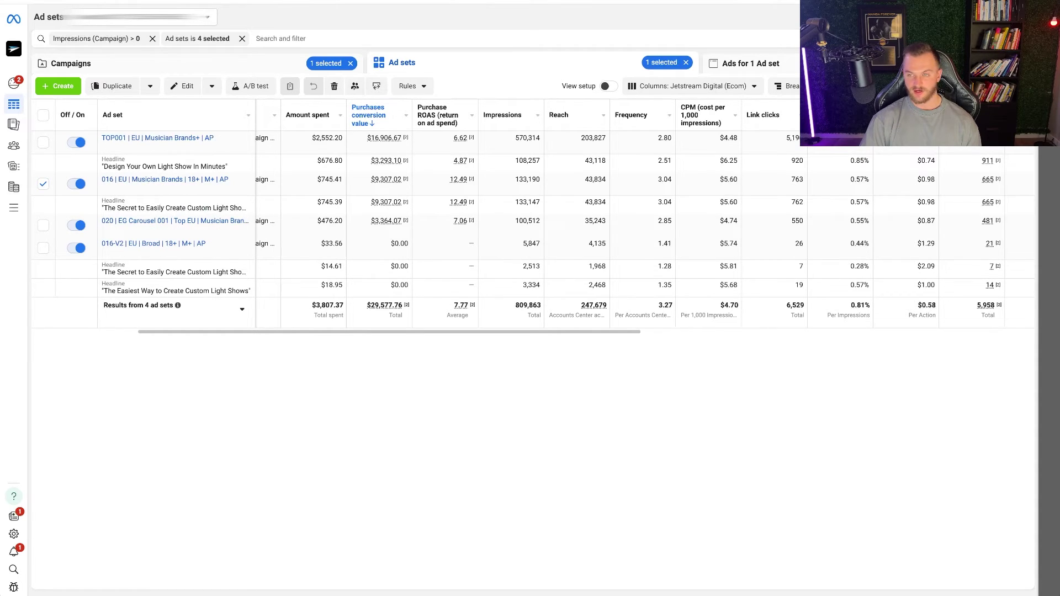
Switch the breakdown to Description and check the 'Limited inventory' copy's spend.
click(786, 86)
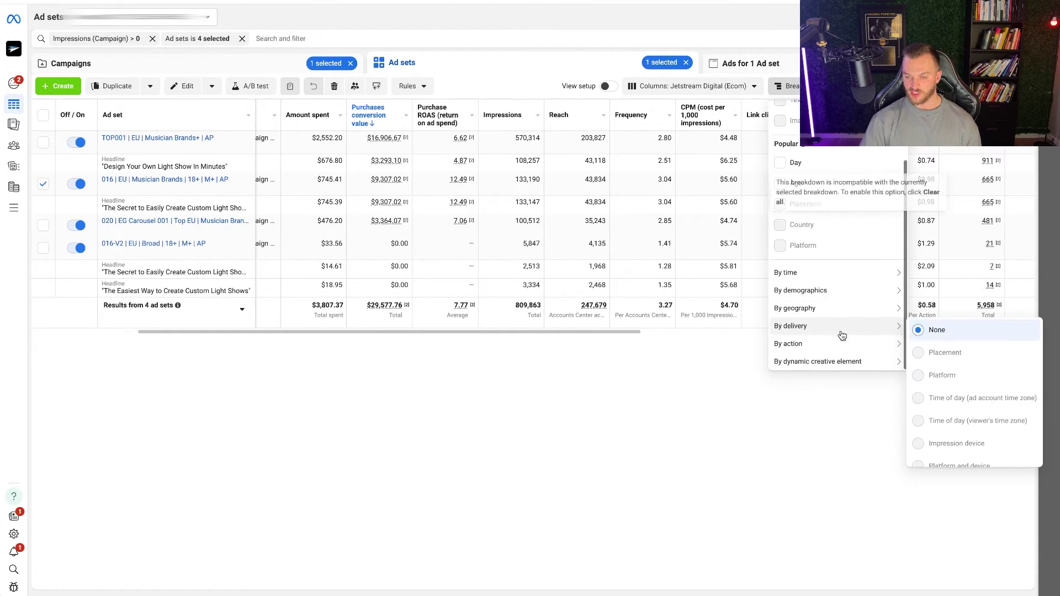
mouse_move(843, 361)
click(945, 456)
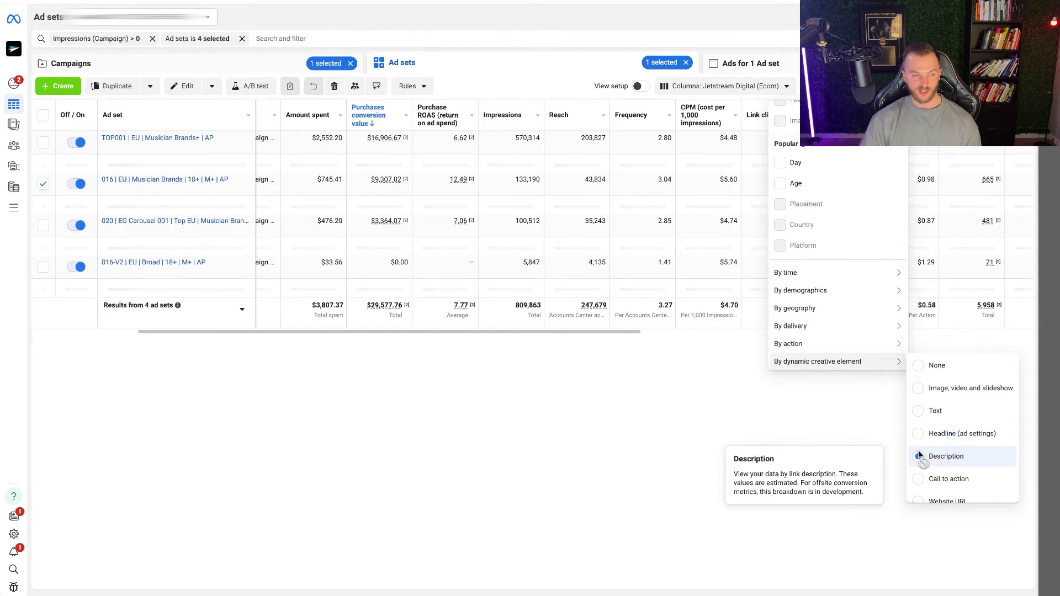
click(495, 428)
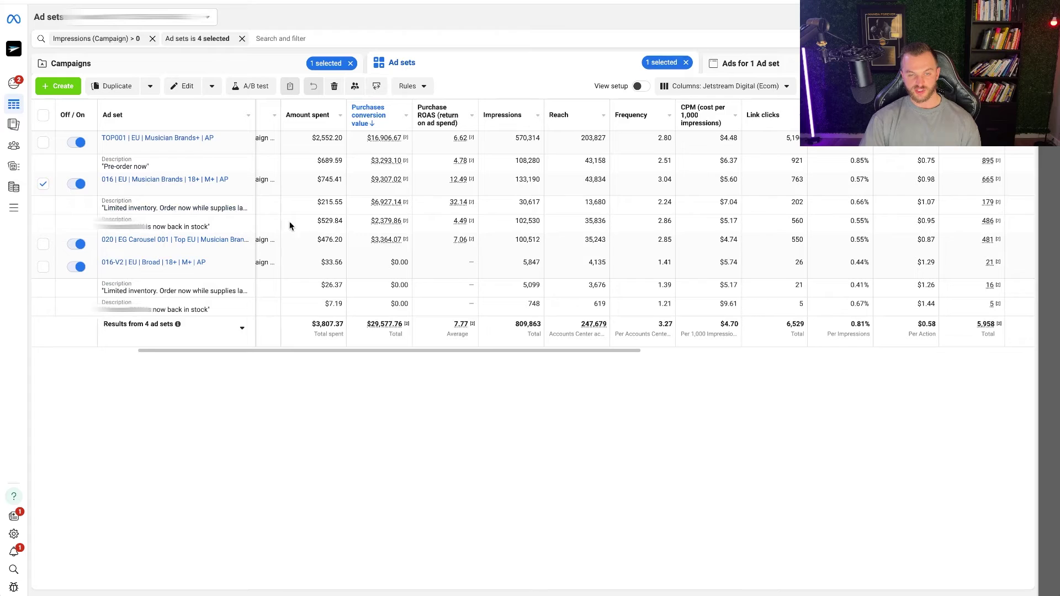
drag(316, 221, 359, 204)
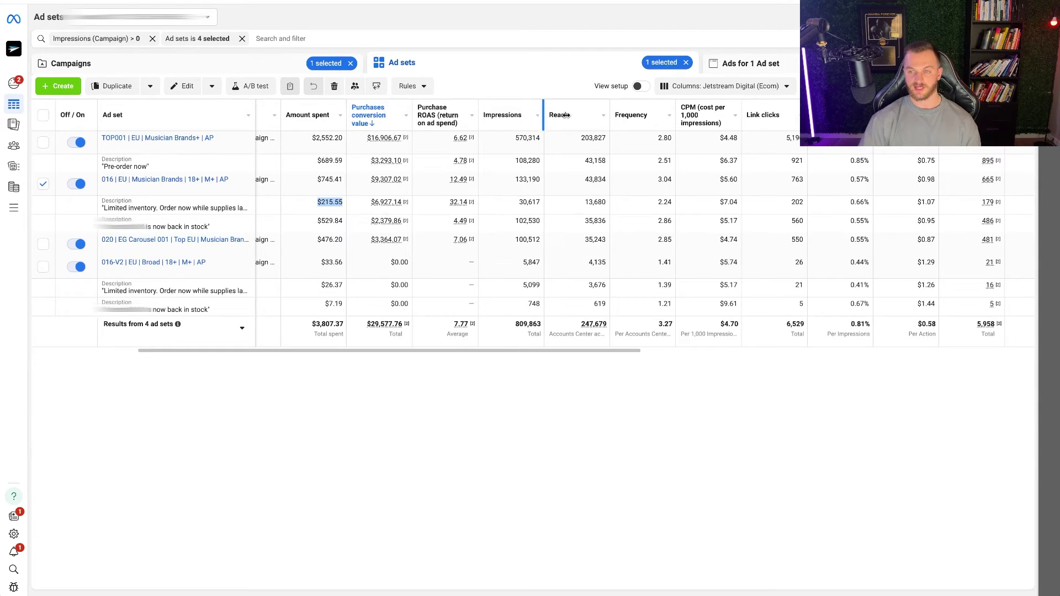
Switch the dynamic creative breakdown to Call to action and review the rows.
click(831, 85)
scroll(883, 248, down, 2)
mouse_move(868, 364)
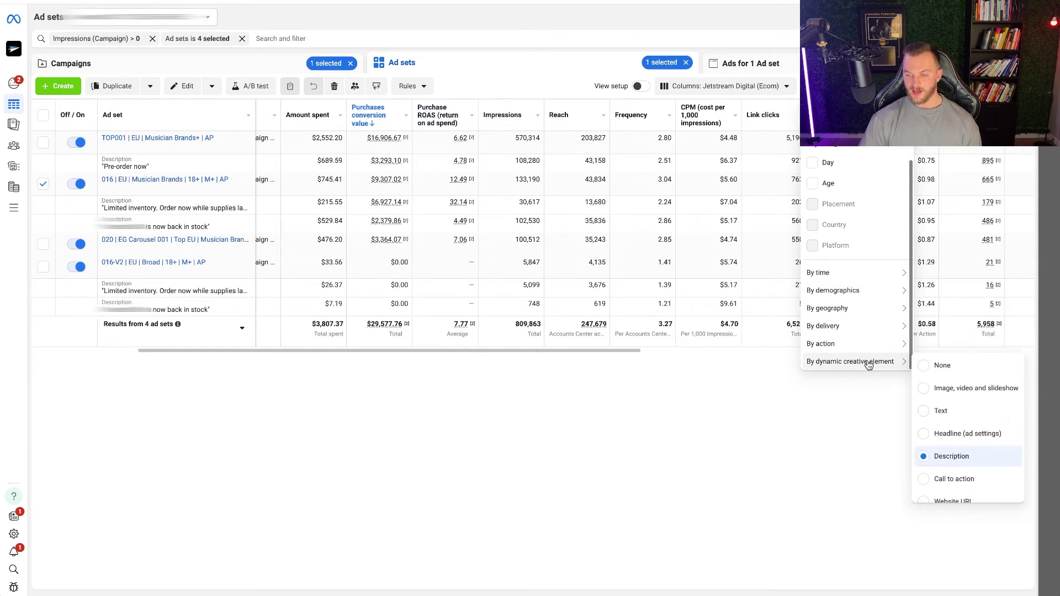
scroll(956, 441, down, 1)
click(961, 468)
click(457, 449)
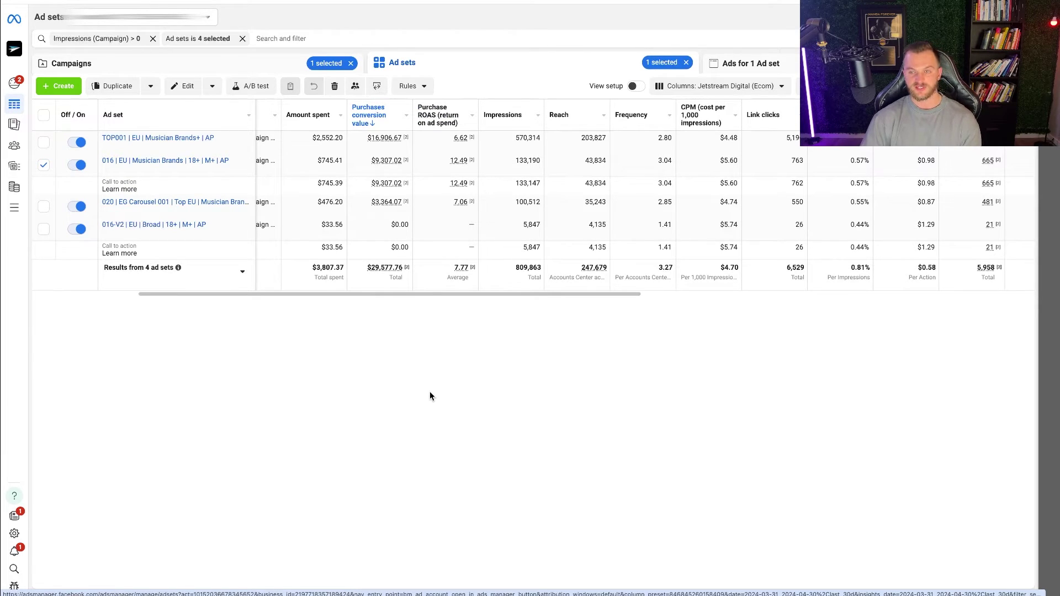
Reopen the Breakdown options to prepare clearing the call-to-action breakdown.
click(797, 86)
mouse_move(845, 361)
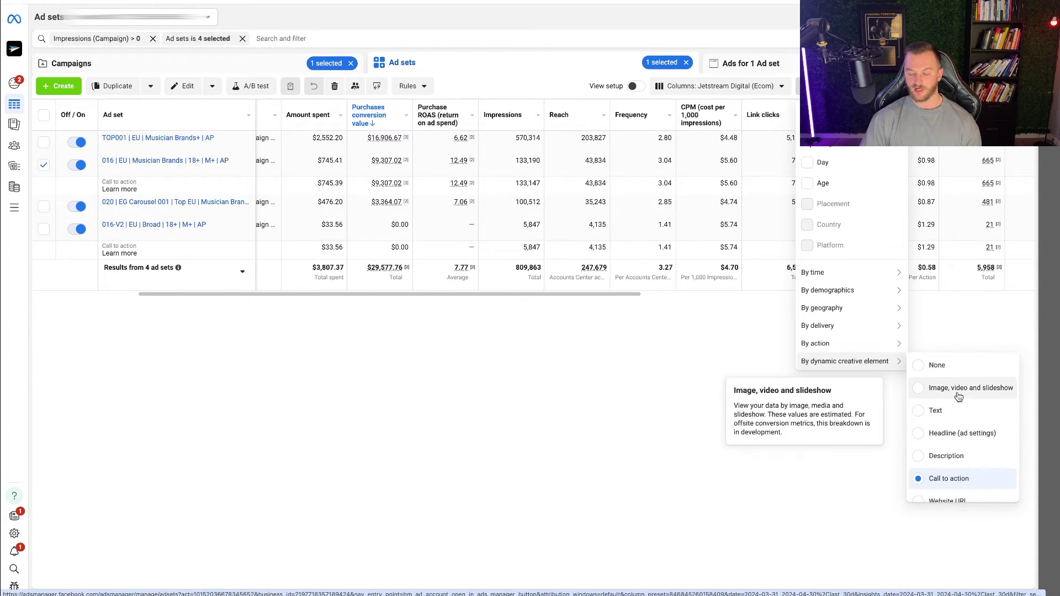
click(507, 429)
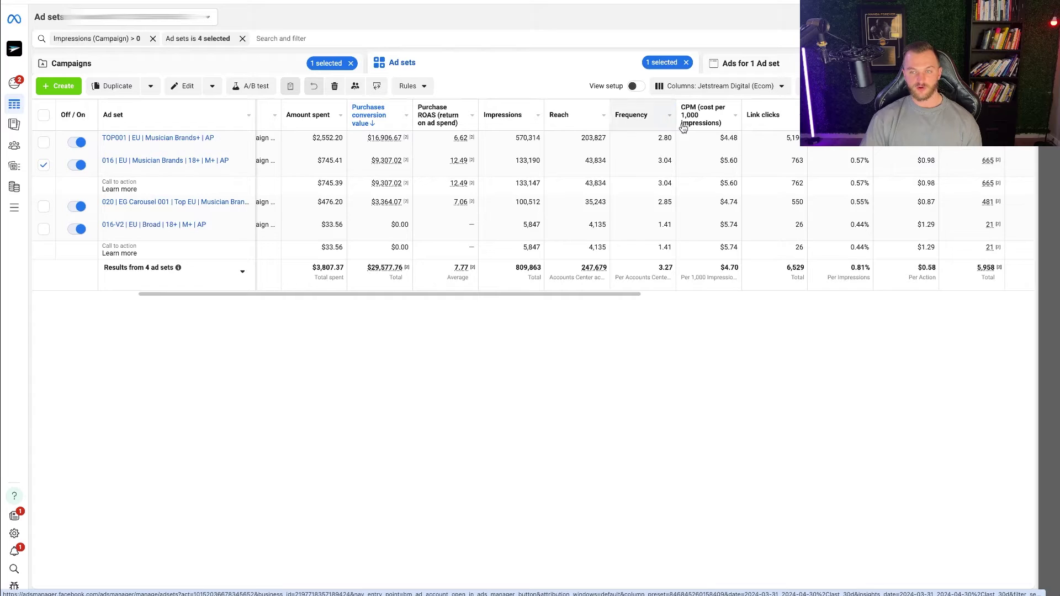
click(811, 85)
Remove the call-to-action breakdown and edit ad 016 from the 016 Musician Brands ad set.
click(806, 155)
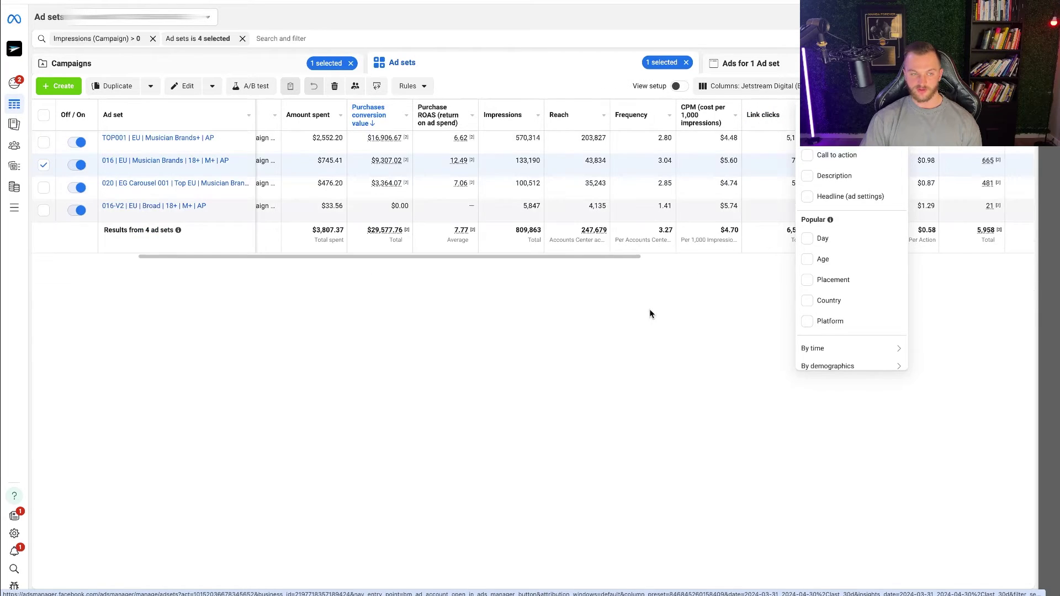
click(494, 357)
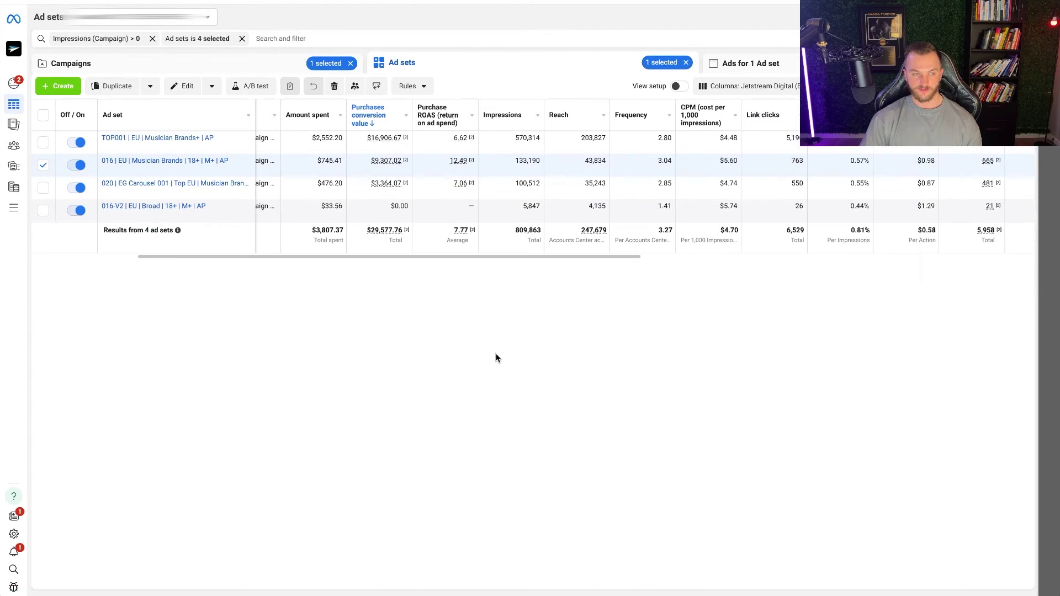
click(174, 161)
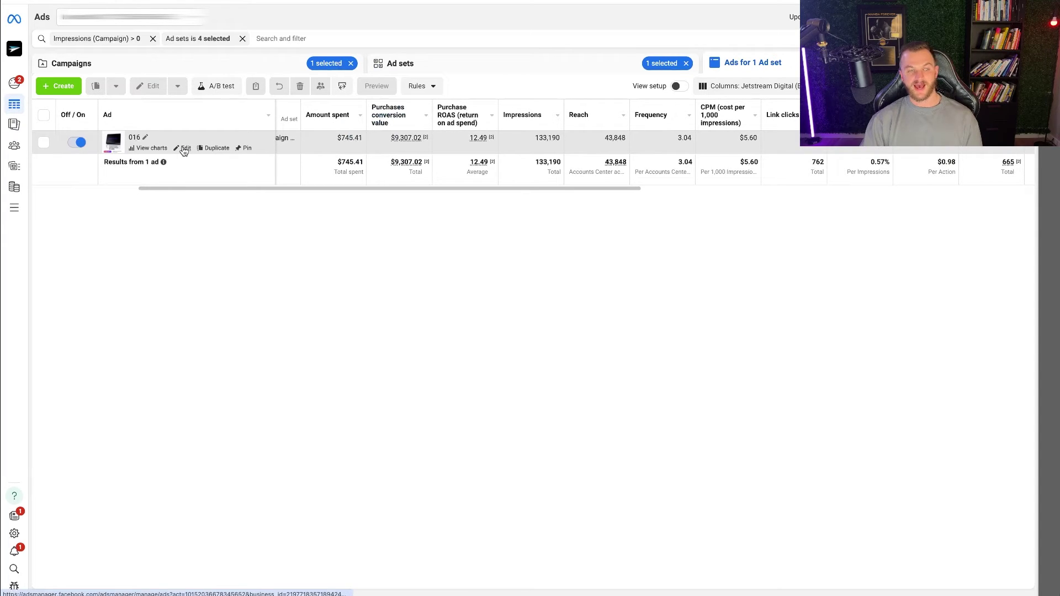
click(185, 147)
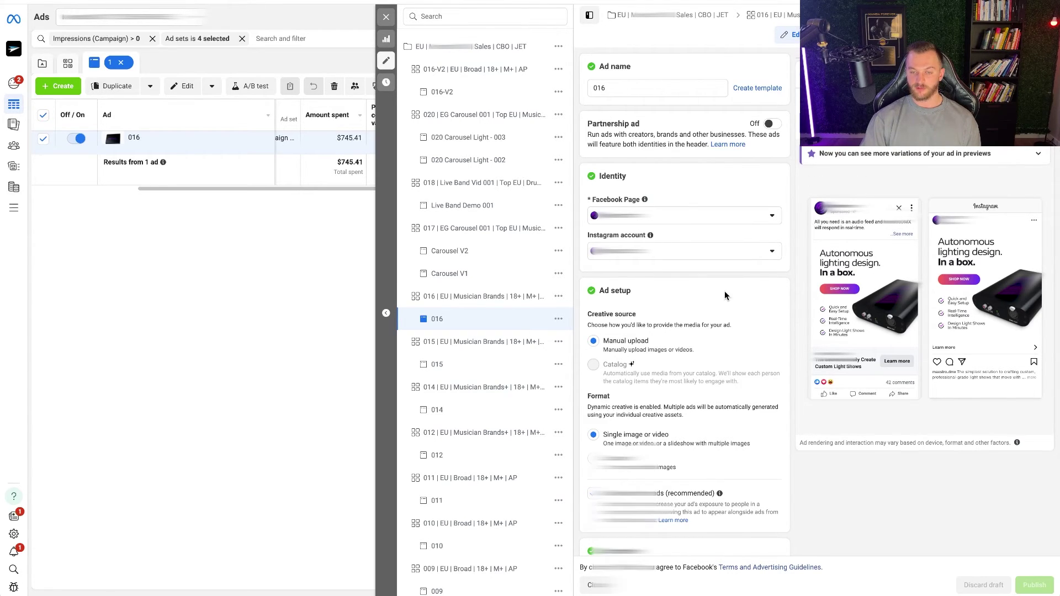
From the ad preview's share menu, open ad 016's Facebook Post with Comments.
scroll(725, 290, down, 8)
scroll(720, 285, down, 10)
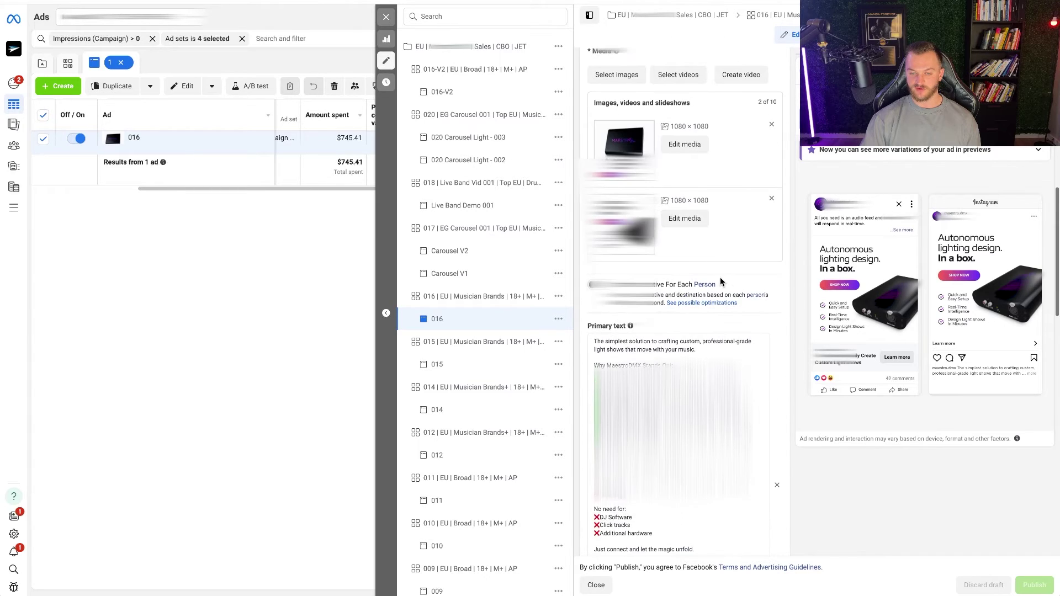
scroll(684, 293, down, 3)
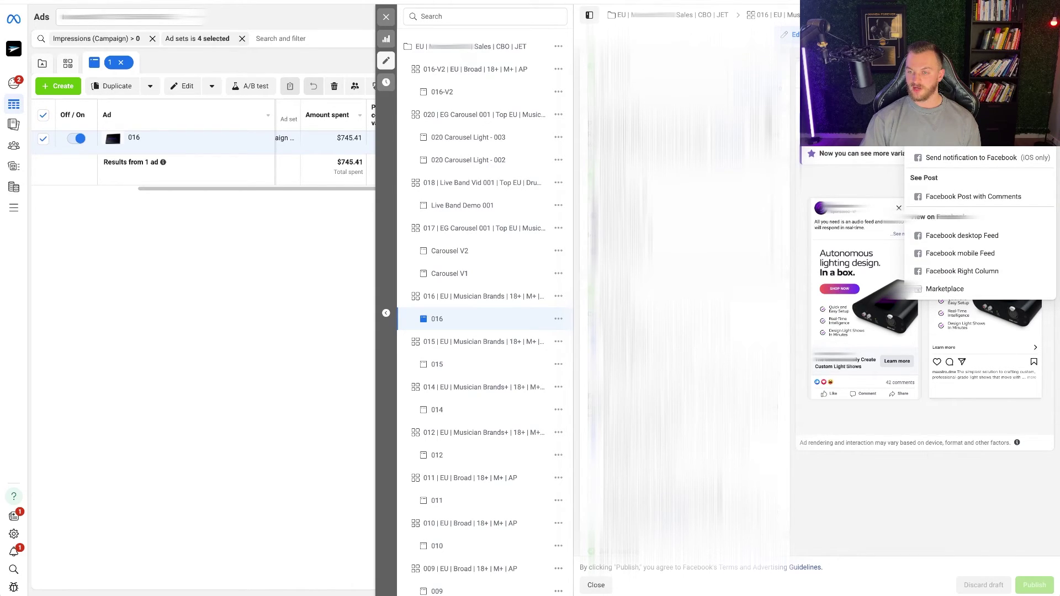
click(984, 200)
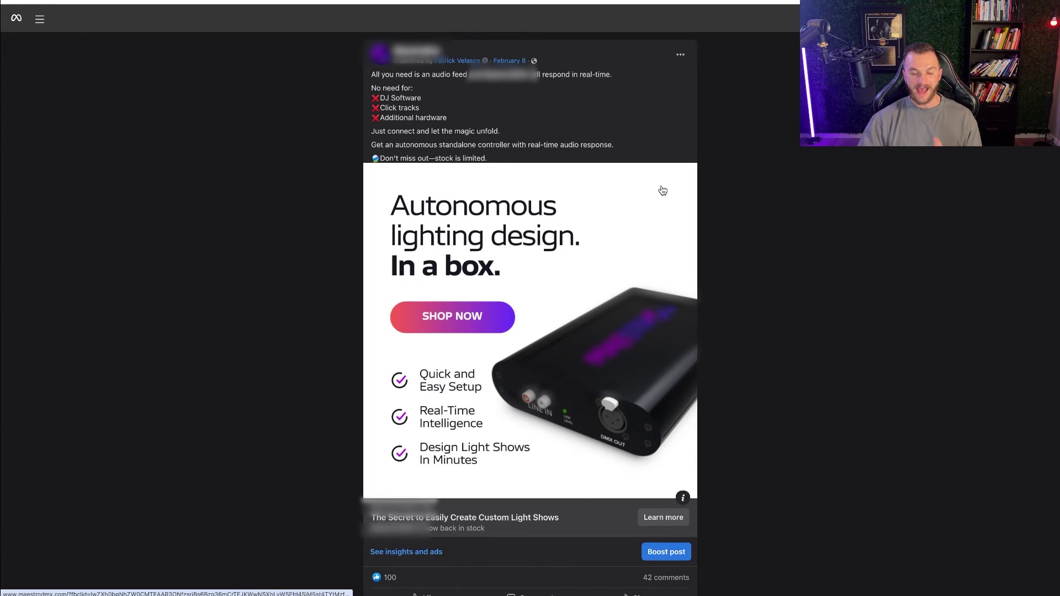
Scroll through ad 016's editor and its feed previews back in Ads Manager.
scroll(743, 247, down, 15)
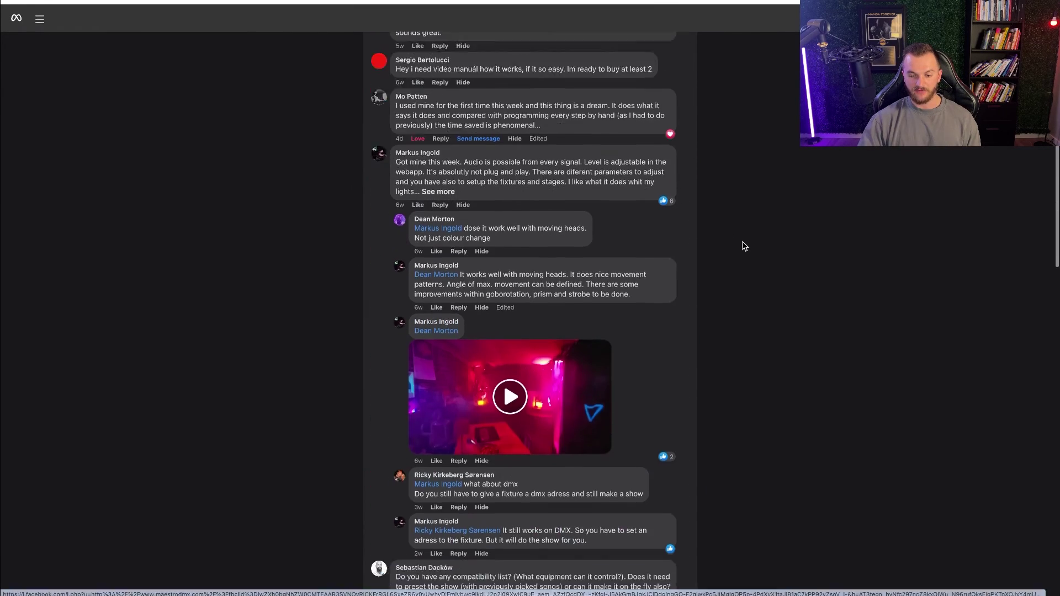
scroll(742, 247, up, 15)
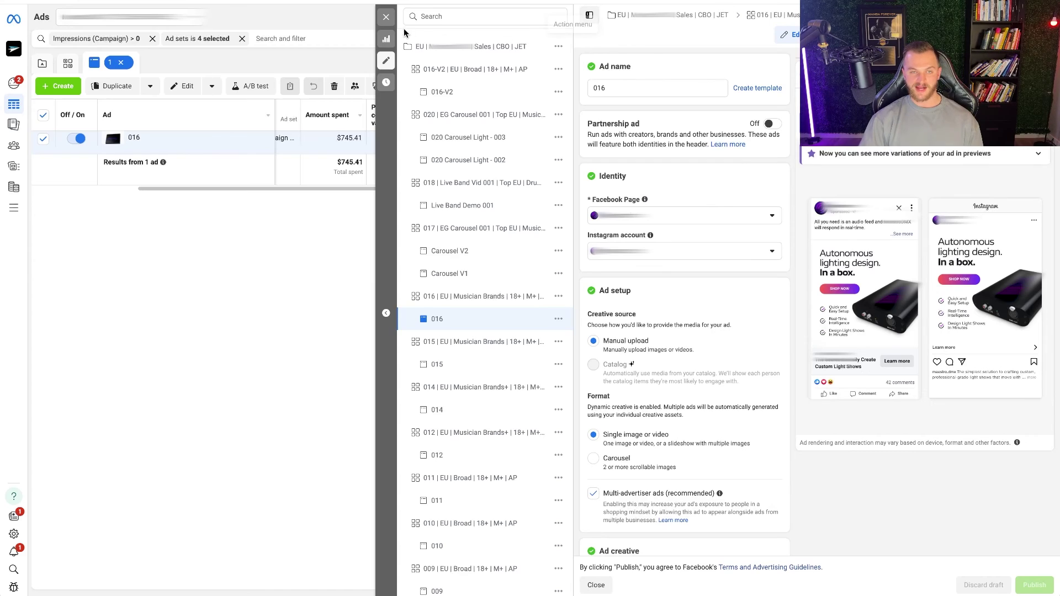
Open the TOP001 | EU | Musician Brands+ | AP ad set from the Ad sets list.
click(386, 17)
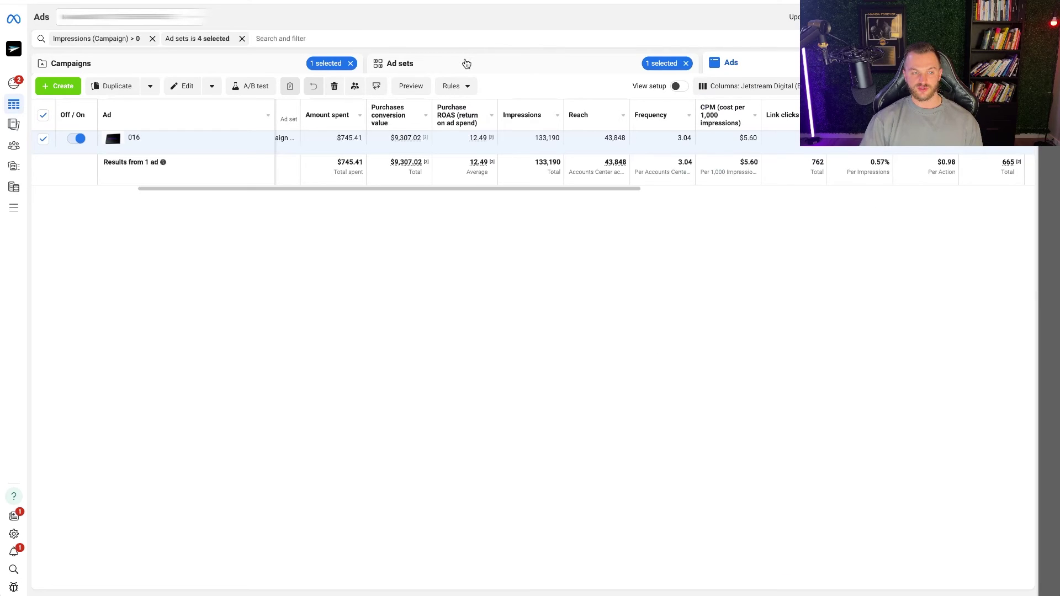
click(467, 63)
click(144, 138)
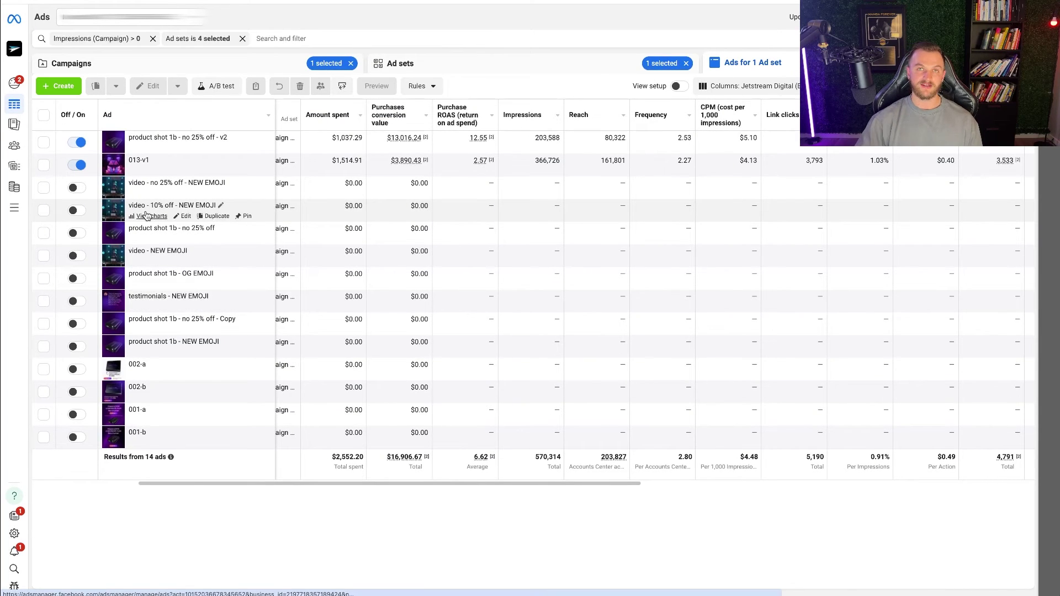
Create a new ad named 'Topv1' in the existing TOP001 ad set.
click(62, 86)
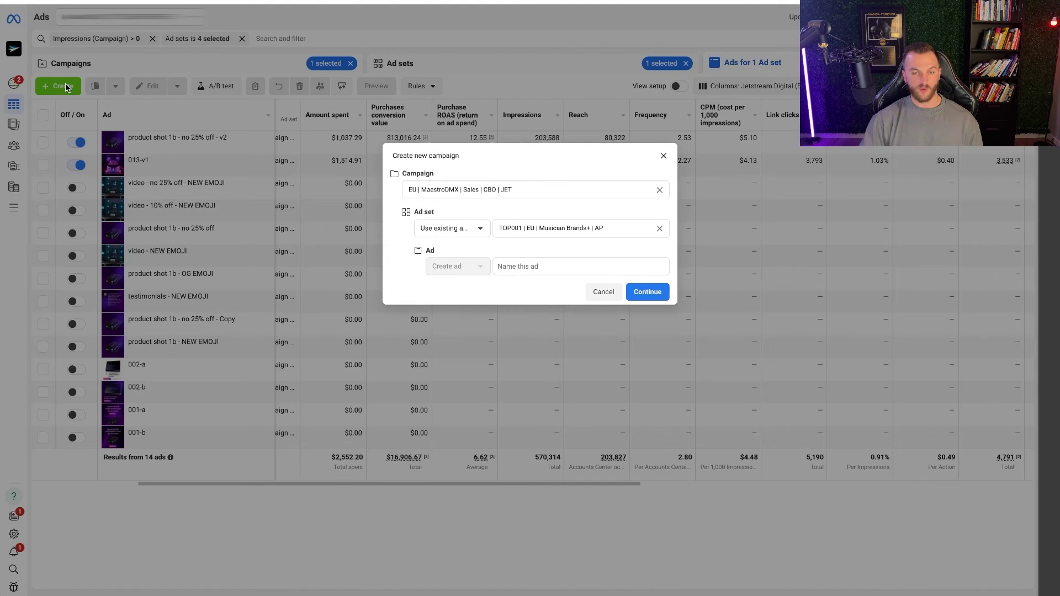
click(568, 266)
text(Top)
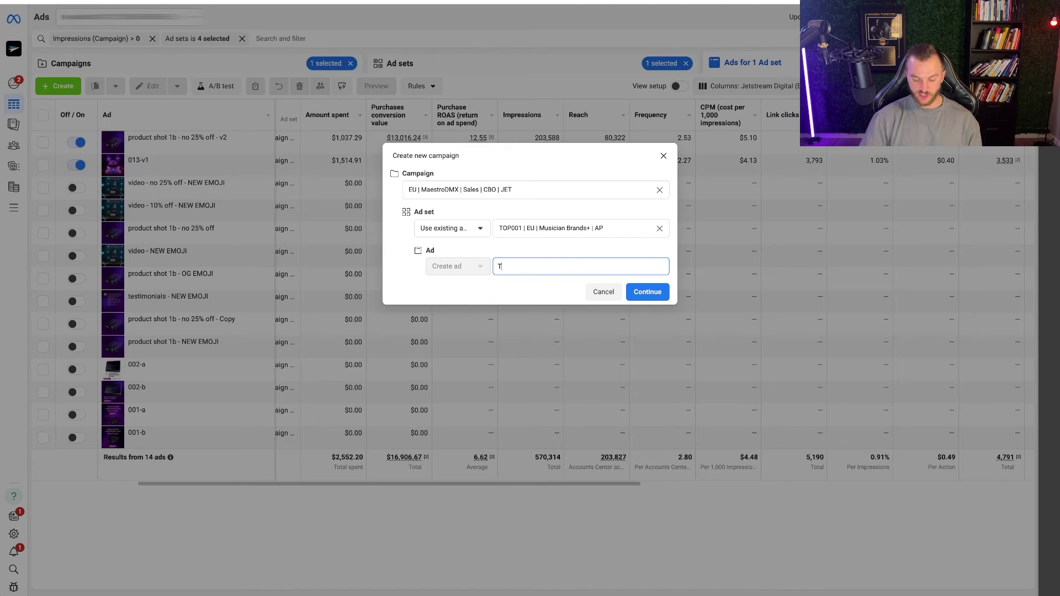
text(v1)
click(653, 293)
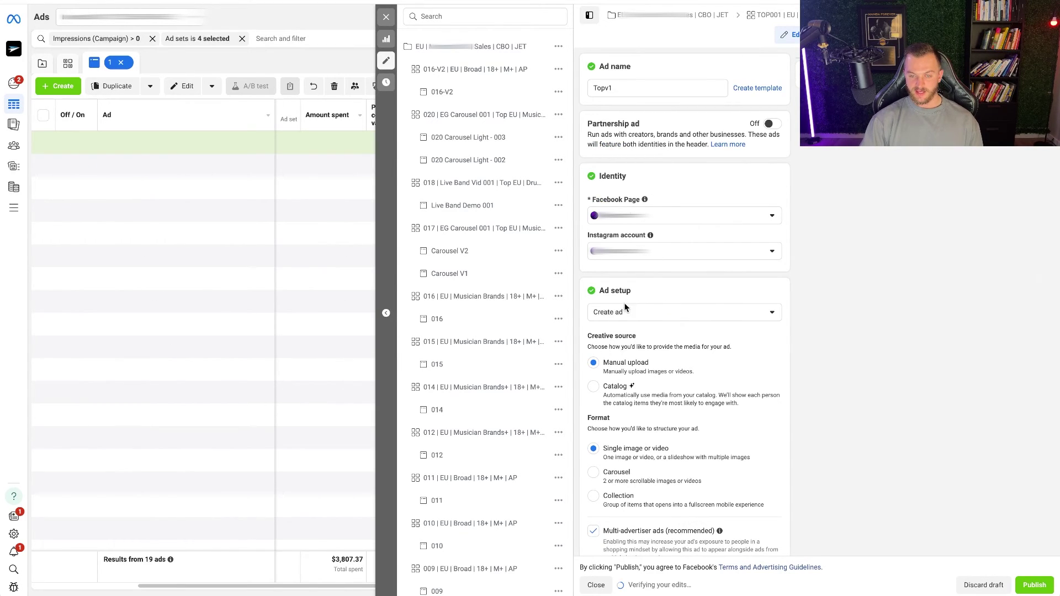
Switch Topv1 to use an existing post, pasting the ID of 'A Game-changing Technology…'.
click(629, 312)
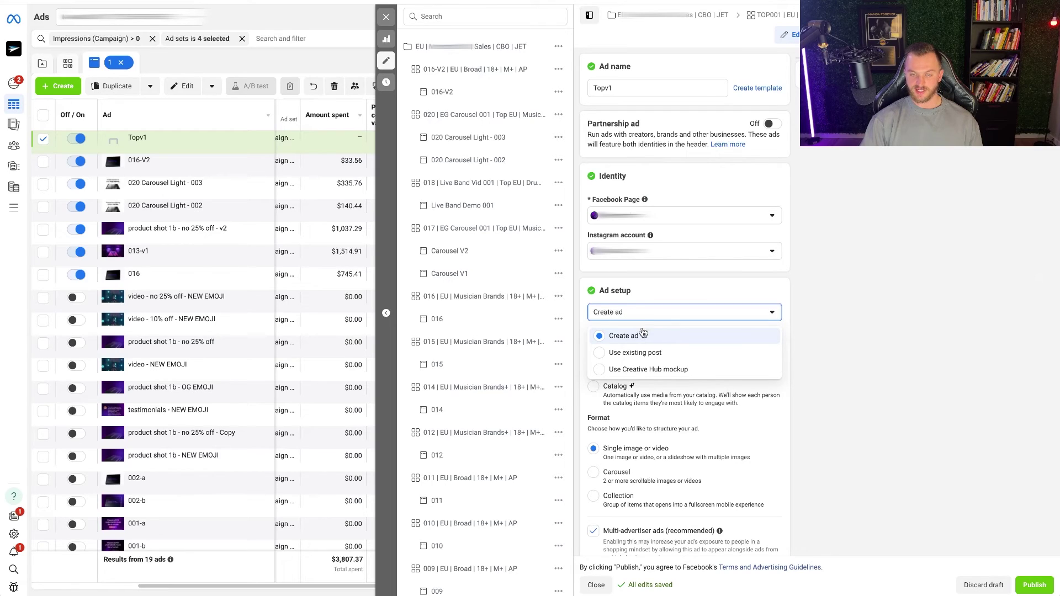
click(653, 353)
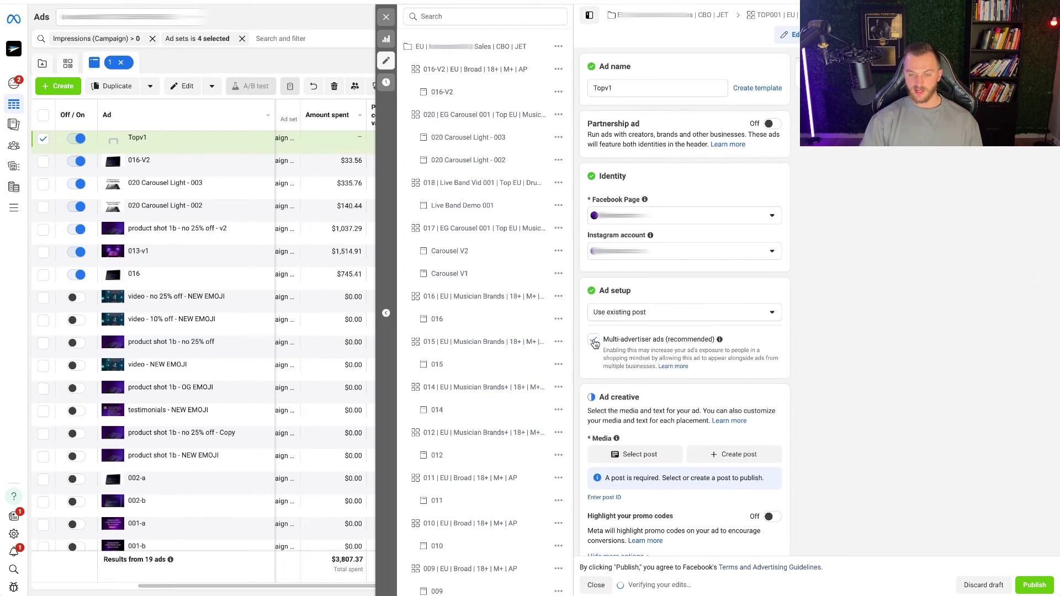
scroll(601, 340, down, 3)
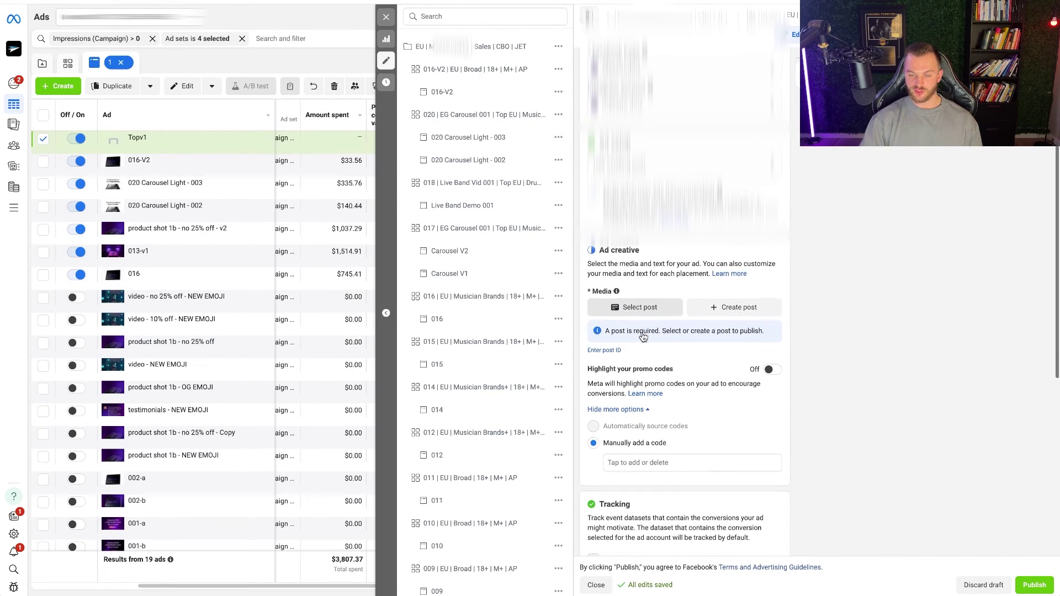
click(604, 350)
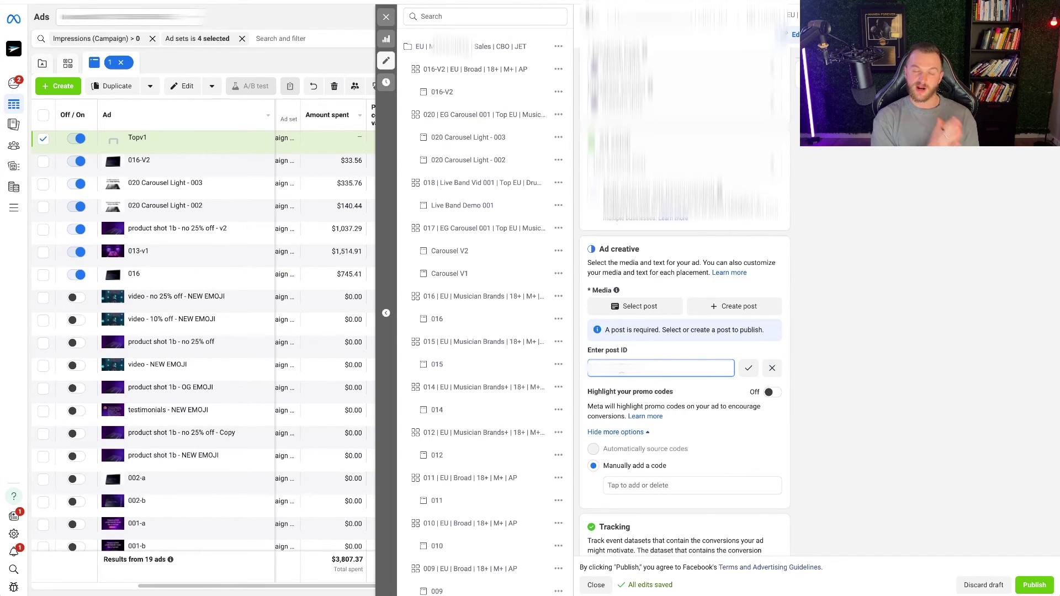
key(ctrl+v)
click(749, 368)
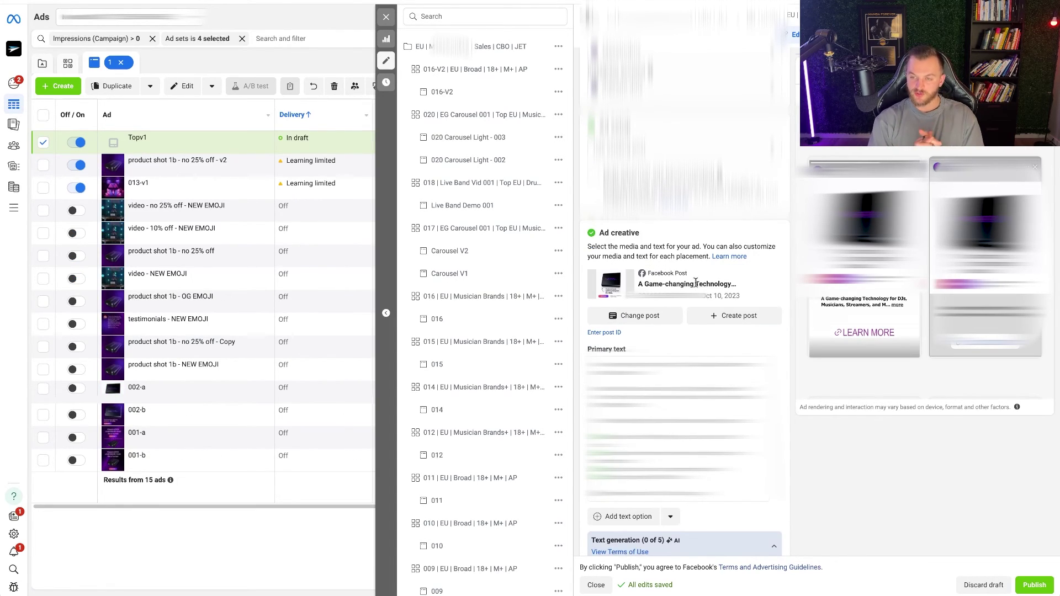
scroll(696, 283, up, 3)
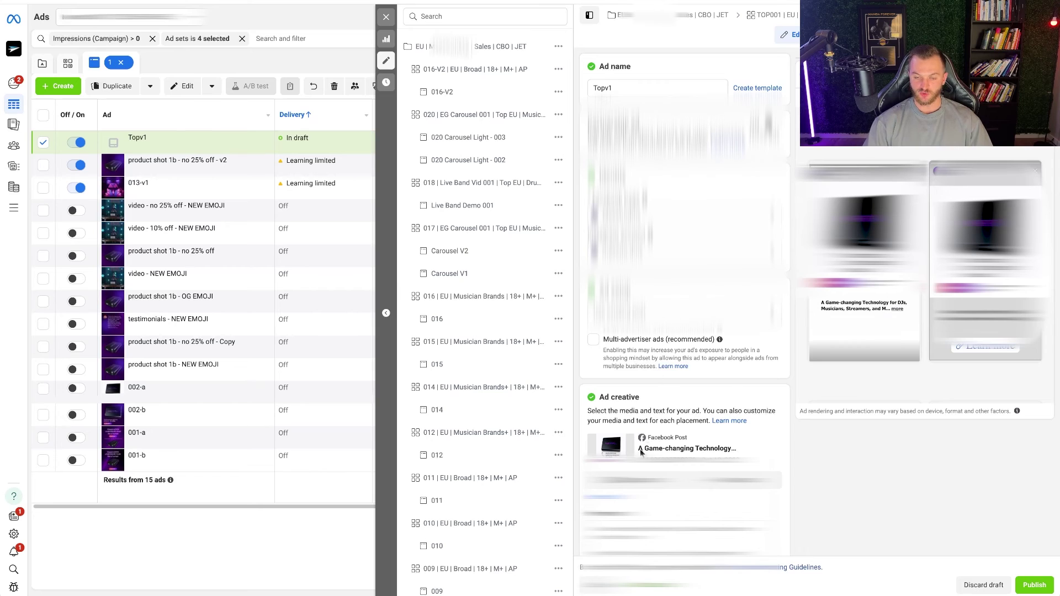
Browse the Instagram and Facebook posts available for Topv1, keeping the current post.
click(635, 480)
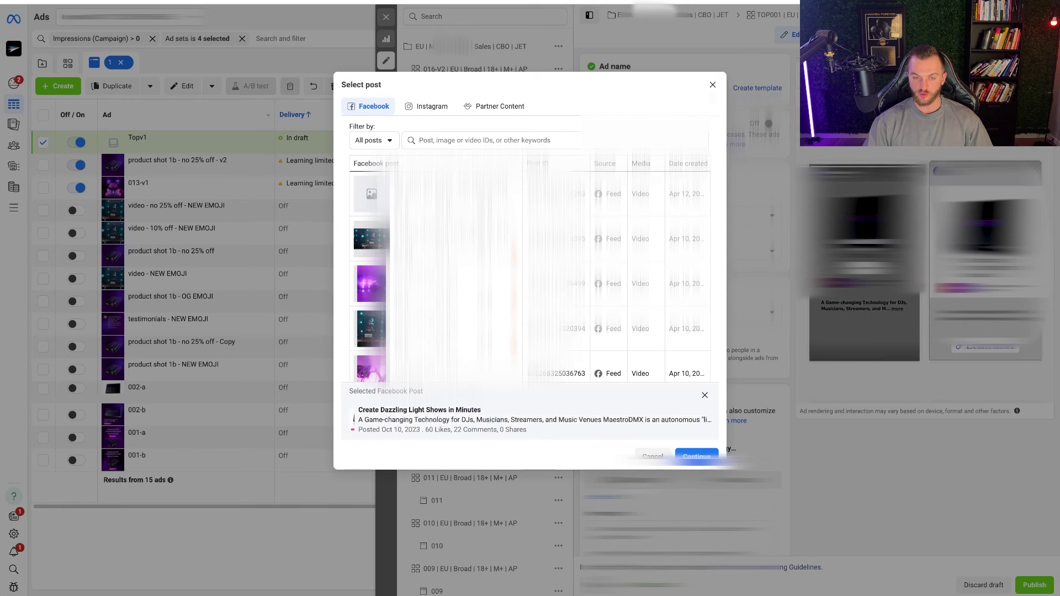
click(426, 107)
scroll(458, 249, down, 3)
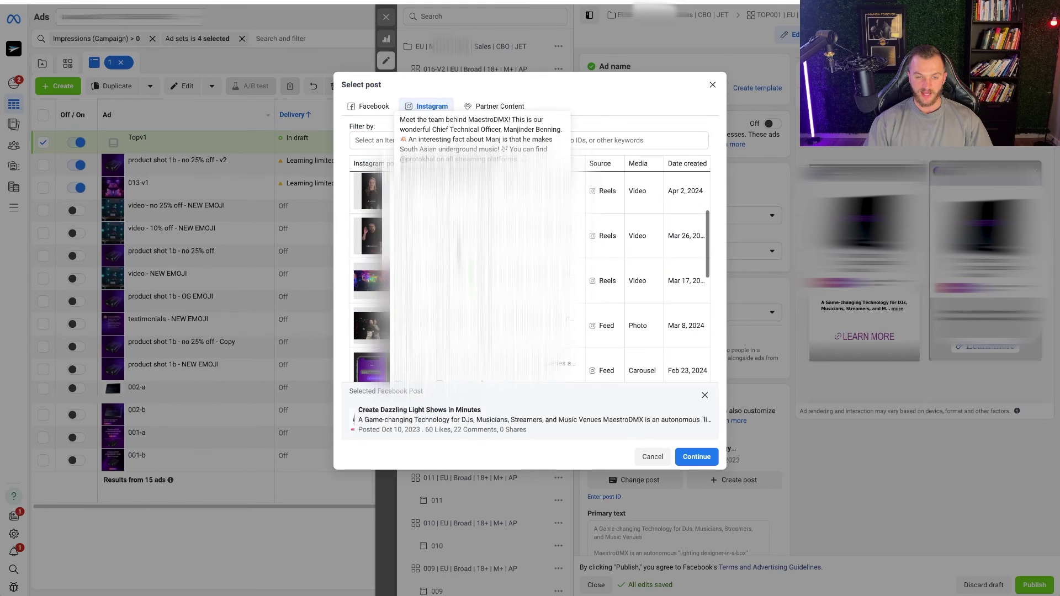
scroll(458, 248, down, 1)
scroll(530, 270, down, 3)
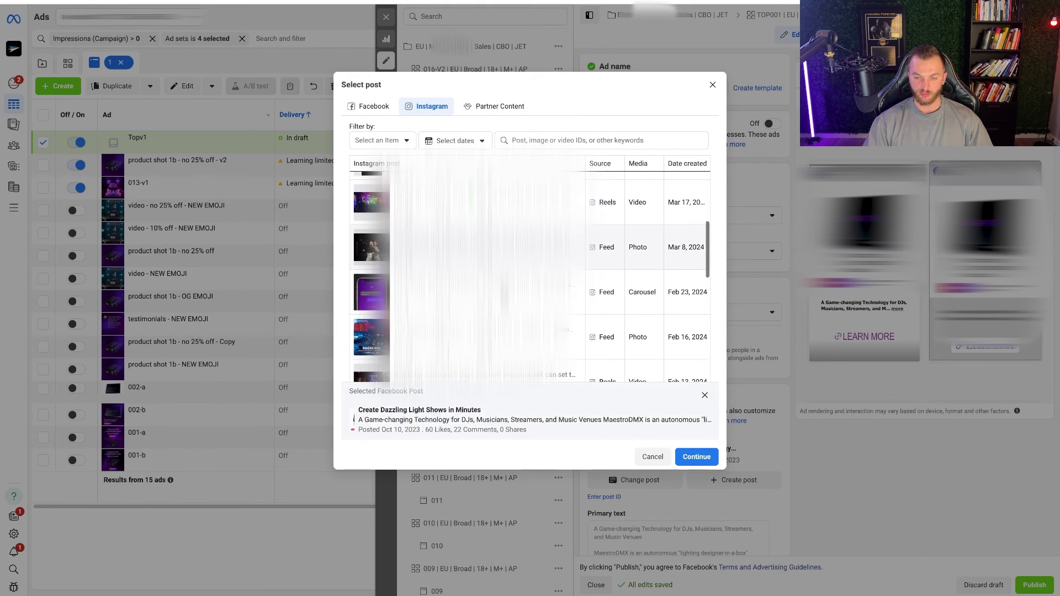
scroll(530, 271, down, 2)
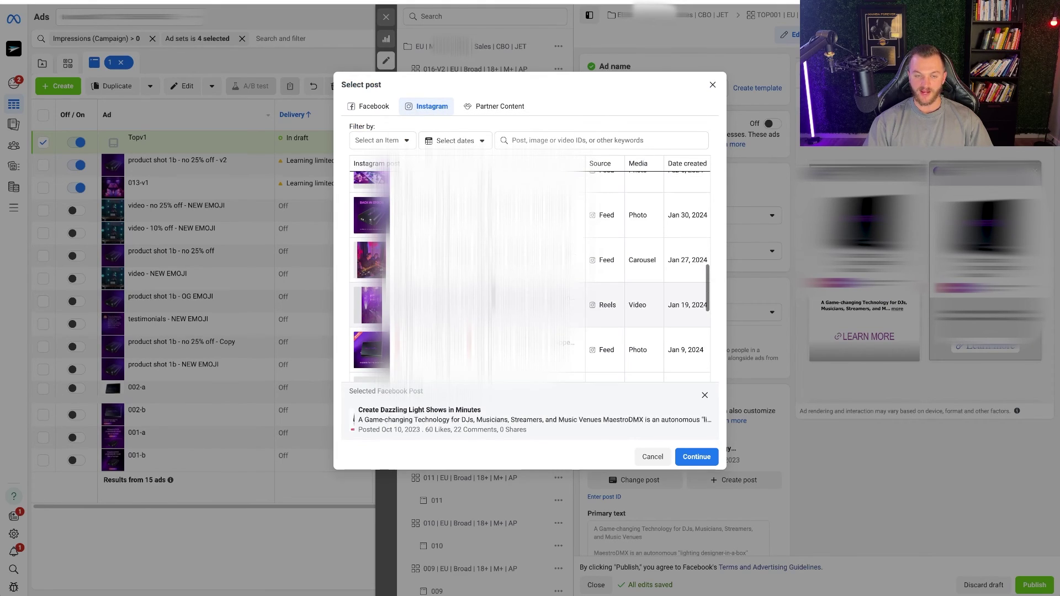
scroll(530, 271, up, 1)
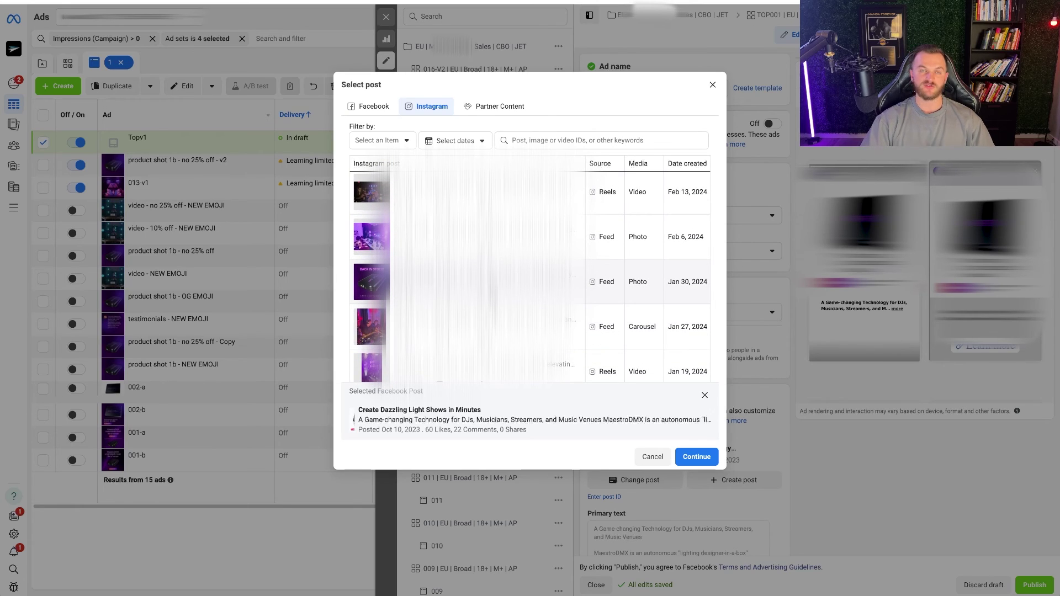
scroll(530, 270, up, 5)
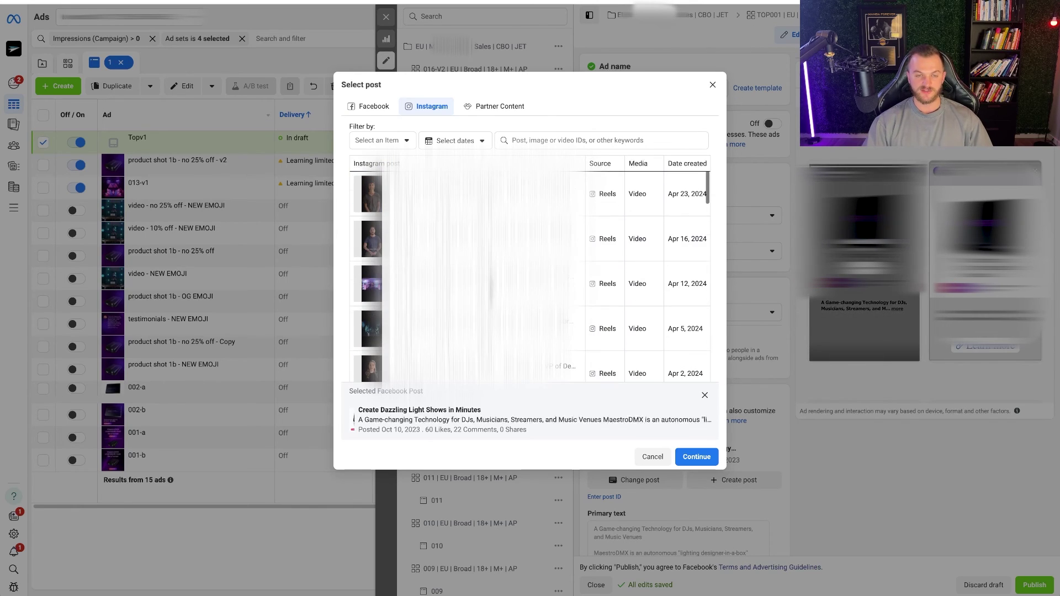
click(376, 105)
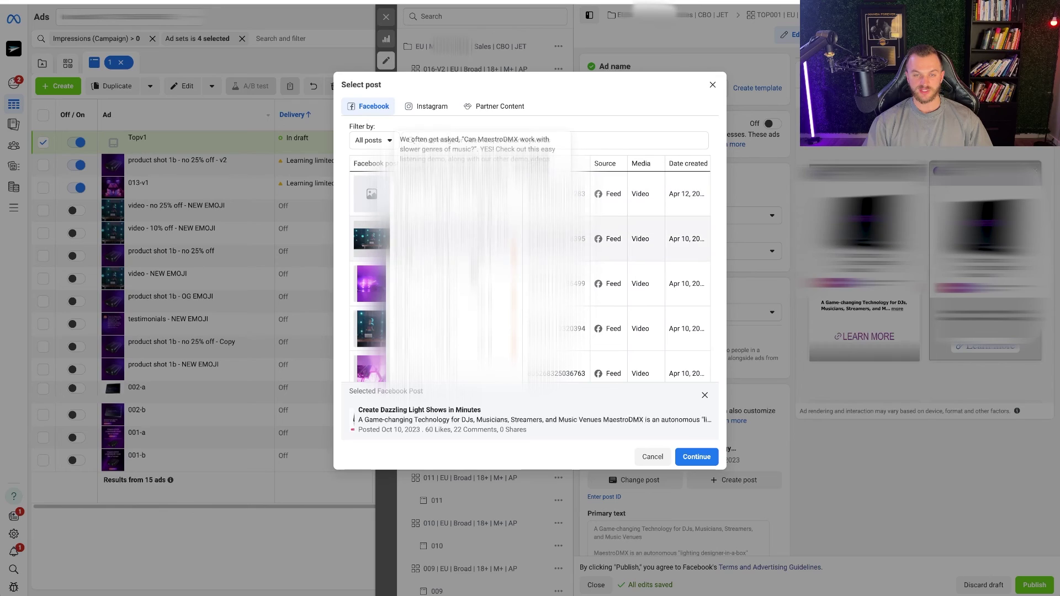
click(696, 456)
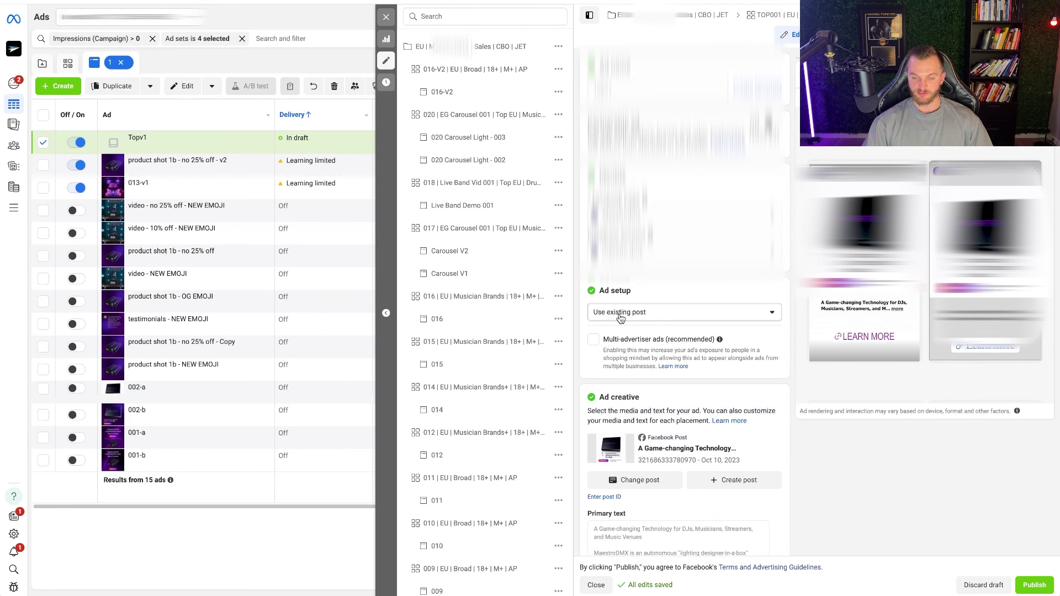
Filter the posts to Ads posts and pick 'Design Your Own Lightshow in Minutes'.
click(627, 480)
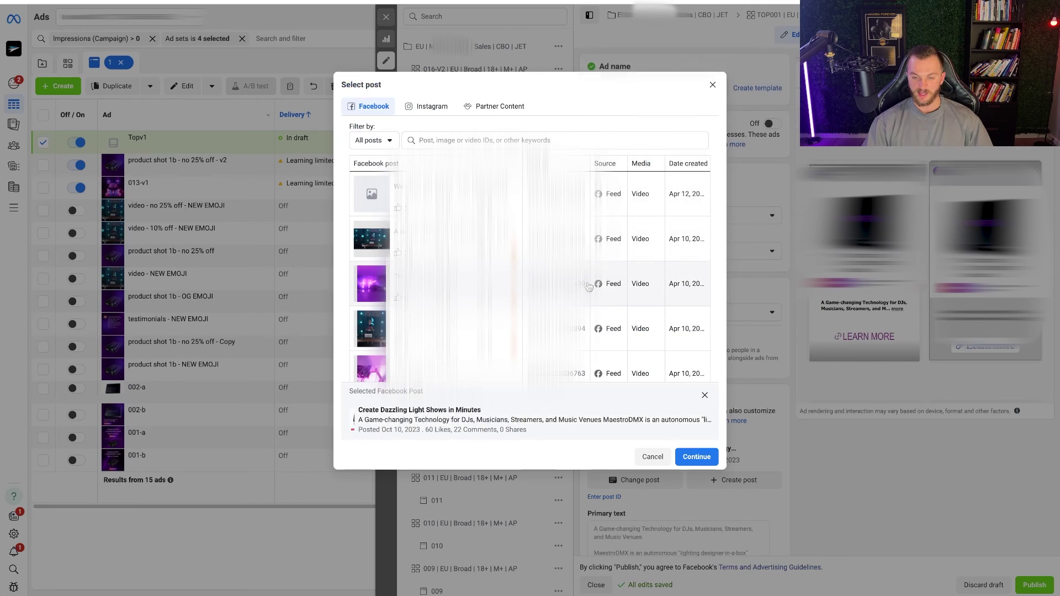
scroll(470, 255, down, 3)
scroll(470, 256, down, 1)
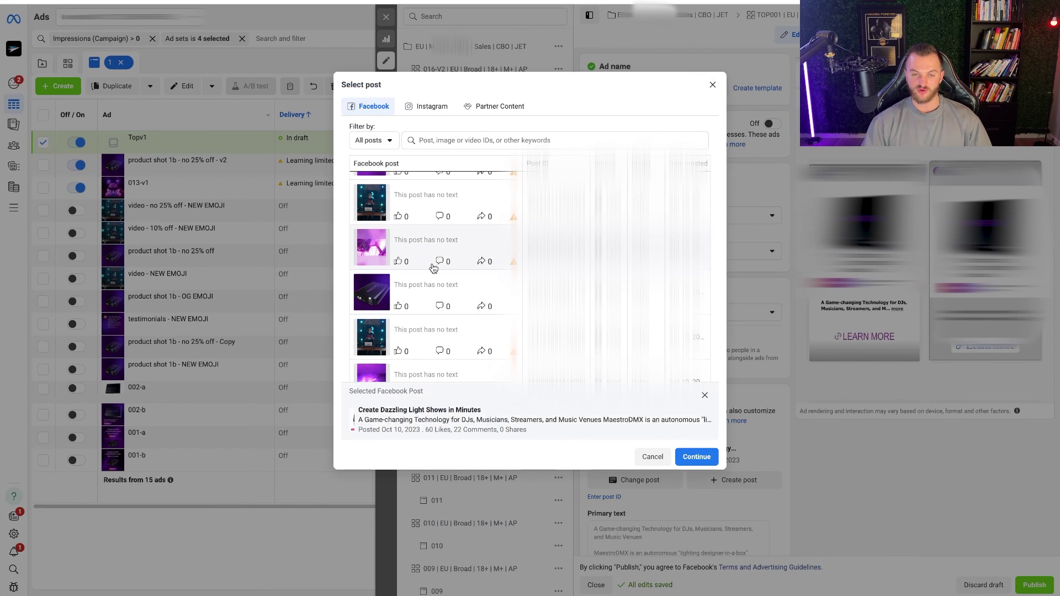
click(373, 140)
click(394, 197)
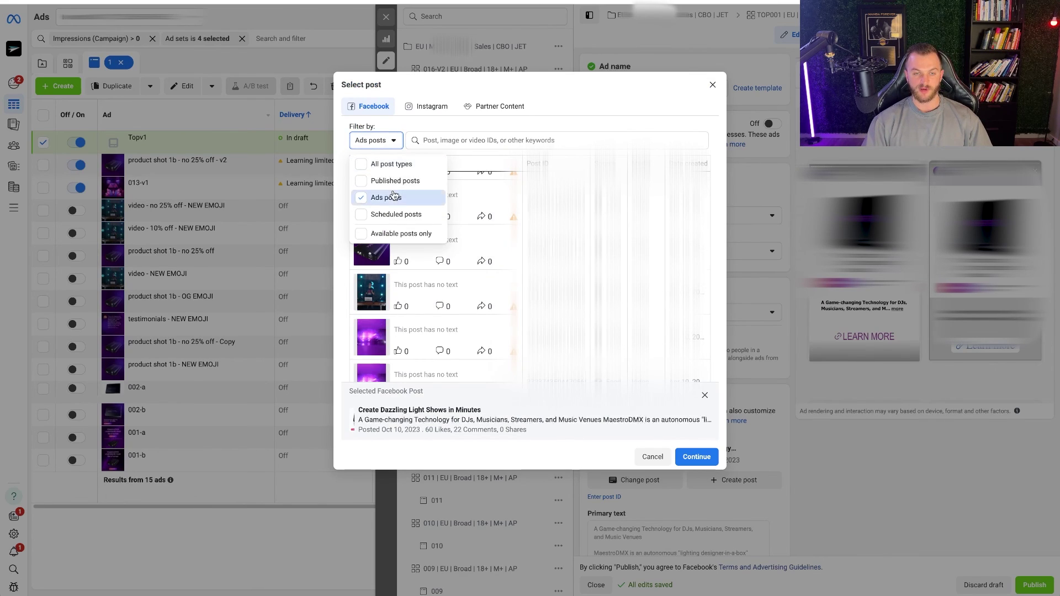
click(433, 248)
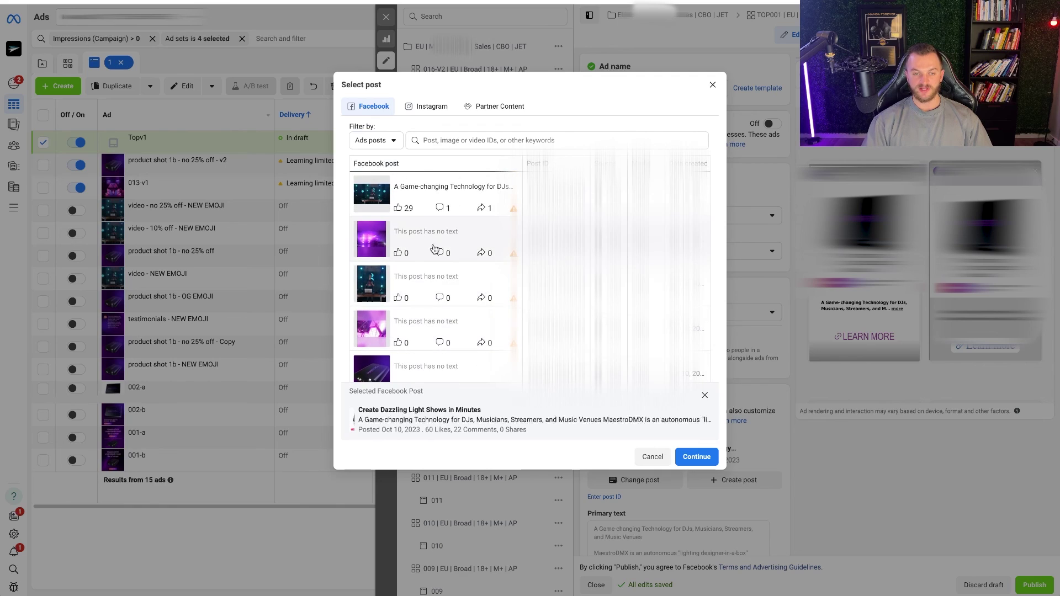
scroll(433, 217, down, 1)
scroll(462, 216, up, 1)
click(424, 201)
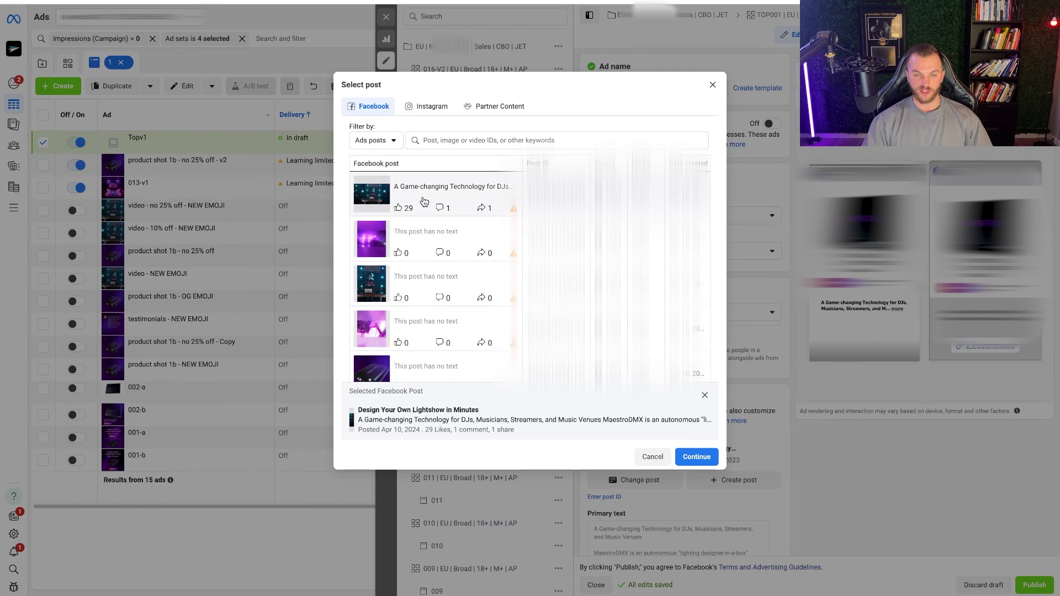
click(693, 456)
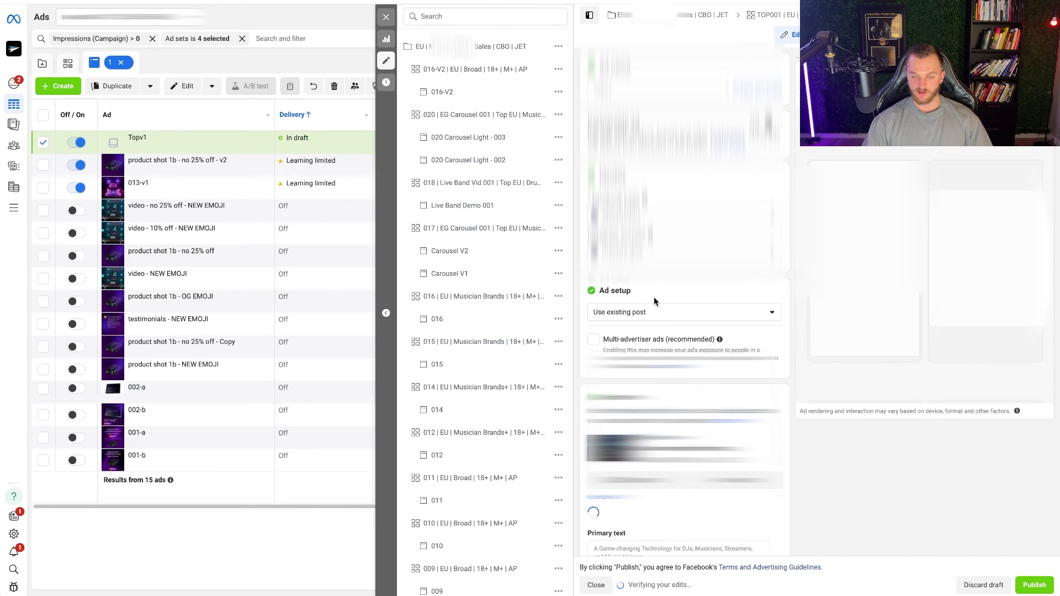